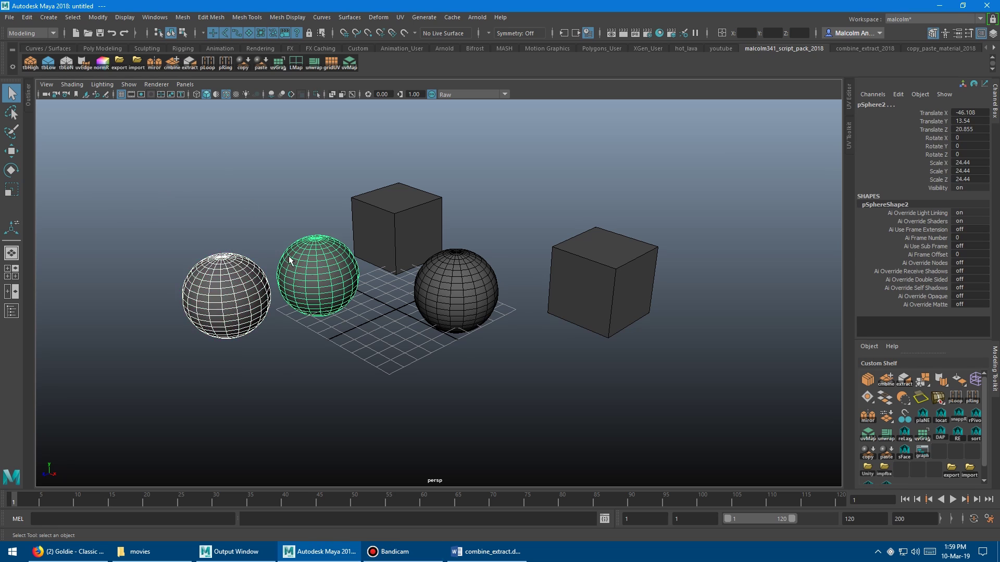
Combine the two leftmost spheres into one mesh, and combine the back cube with the right sphere.
right_click_drag(218, 157, 204, 339, "shift")
left_click(382, 236)
left_click(455, 275, "shift")
right_click_drag(499, 193, 485, 383, "shift")
Extract the upper-left faces of the second sphere from the left into a separate mesh.
left_click(321, 255)
right_click_drag(321, 256, 321, 284)
left_click_drag(275, 224, 323, 280)
right_click_drag(241, 193, 243, 361, "shift")
Extract the upper-right faces of the right sphere into a separate mesh.
right_click_drag(386, 192, 385, 217)
key("q")
left_click_drag(513, 229, 464, 292)
right_click_drag(526, 195, 530, 362, "shift")
Combine the far-right cube with the face patch extracted from the right sphere.
left_click(589, 288)
left_click(589, 288)
key("w")
left_click(488, 274, "shift")
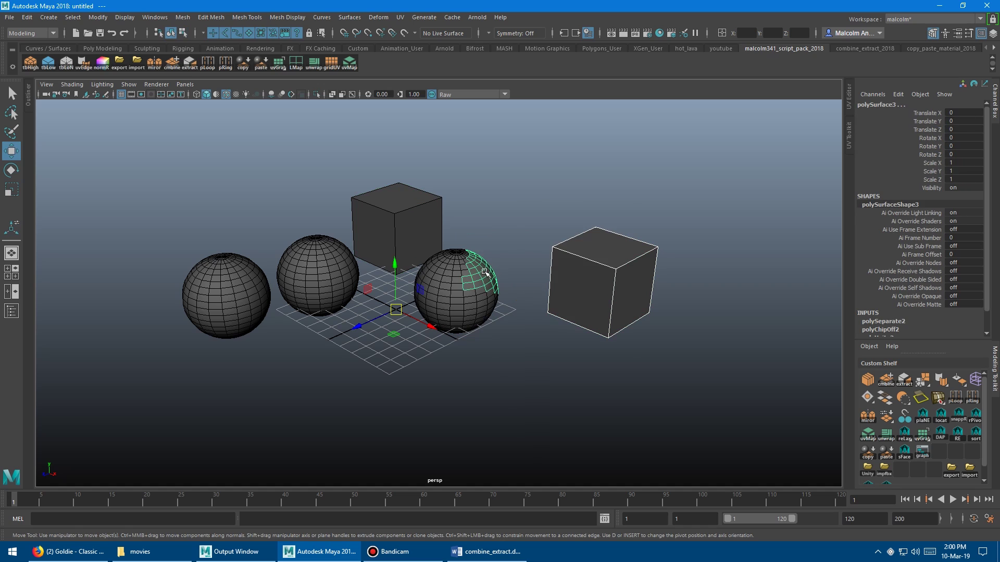
right_click_drag(520, 196, 504, 384, "shift")
Combine the back cube's mesh with the leftmost sphere's mesh.
left_click(407, 236)
left_click(239, 283, "shift")
right_click_drag(290, 241, 289, 378, "shift")
left_click(319, 304)
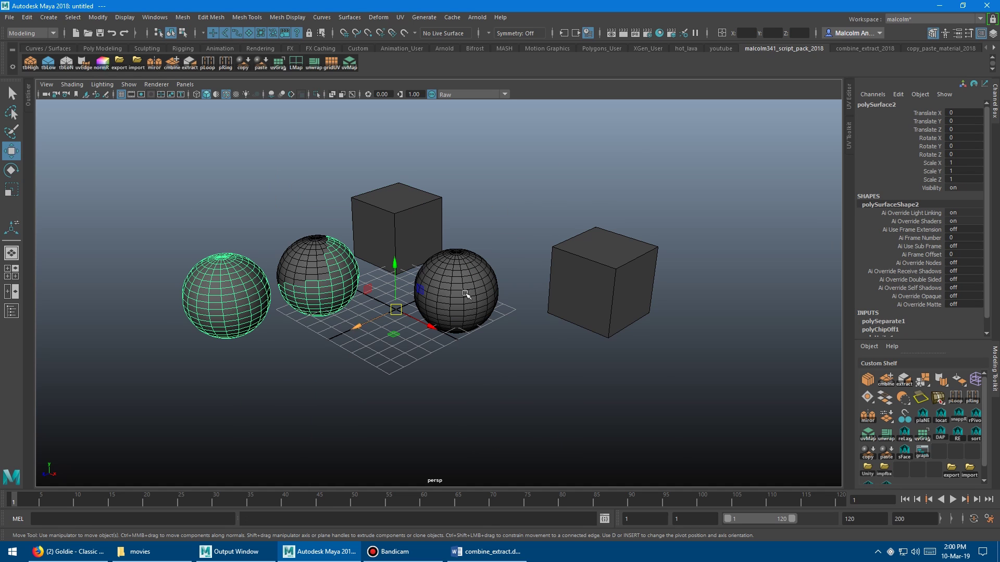
Create a polygon cube, scale it up to match the other cubes and place it in front of the right sphere.
left_click(505, 215)
right_click_drag(505, 212, 505, 235, "shift")
key("r")
middle_click_drag(383, 209, 457, 205)
key("w")
middle_click_drag(302, 248, 404, 326)
Combine the front cube with the right sphere's mesh and clear the selection.
left_click(449, 279, "shift")
right_click_drag(471, 217, 455, 403, "shift")
left_click(248, 190)
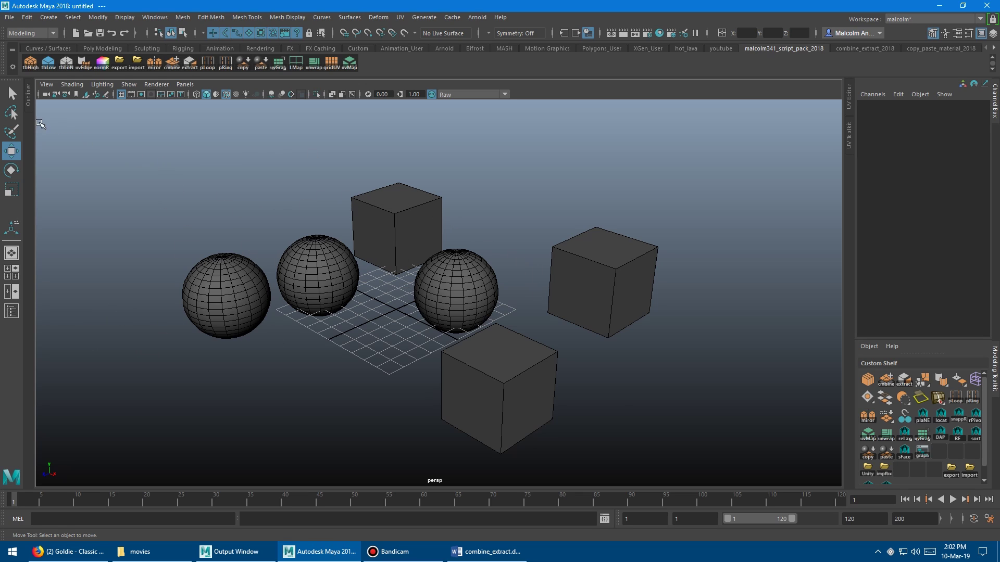
Examine the Outliner hierarchy left by the combines: expand several sphere and cube groups and select meshes in the viewport.
left_click(29, 97)
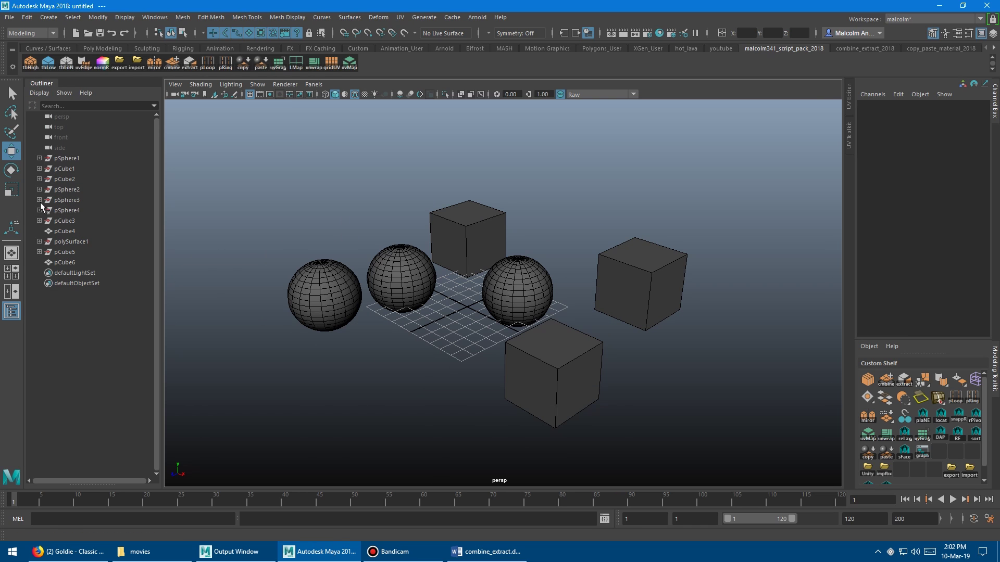
left_click(39, 200)
left_click(40, 179)
left_click(39, 273)
left_click(39, 262)
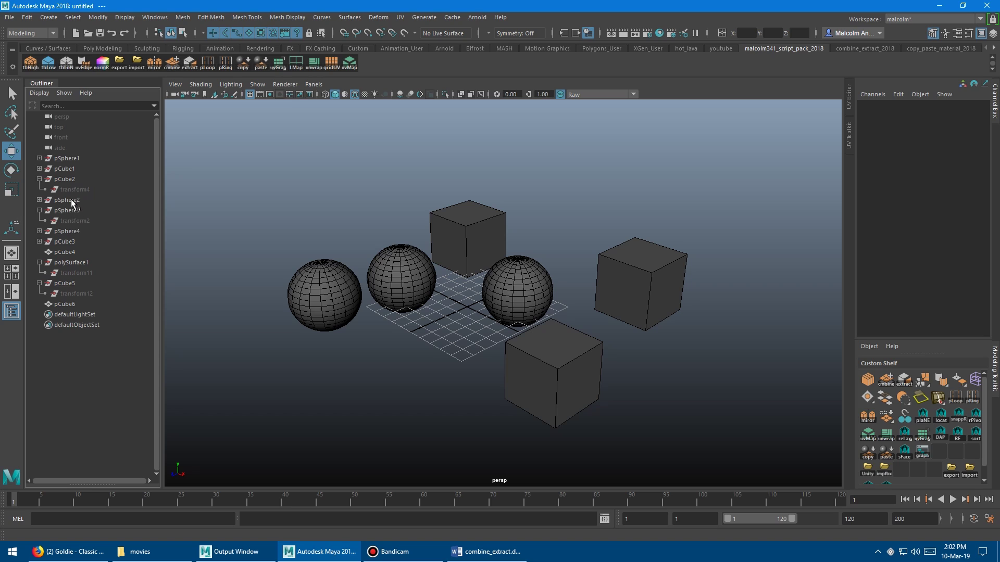
left_click(39, 158)
left_click(39, 179)
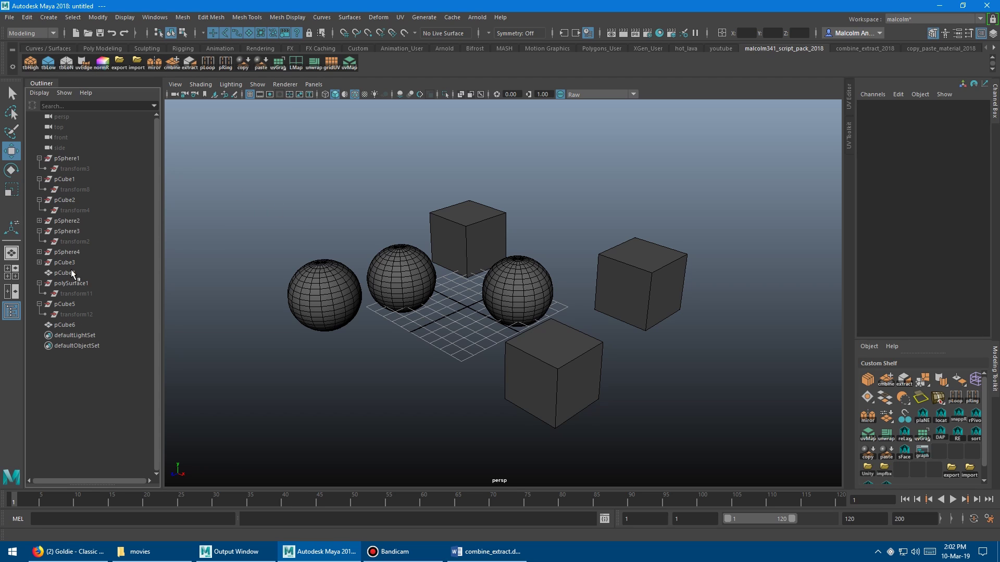
left_click(324, 293)
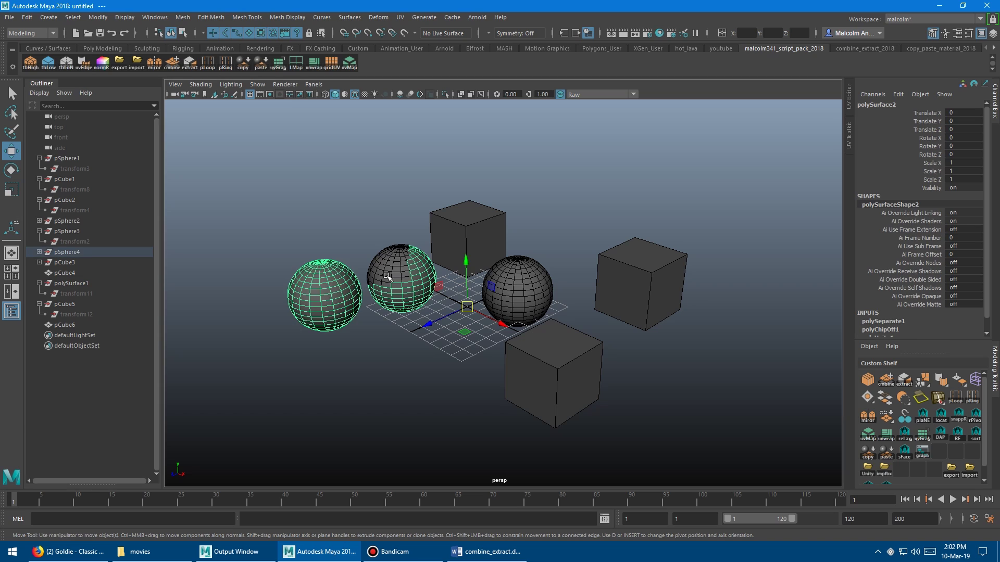
left_click(470, 230)
left_click(643, 273)
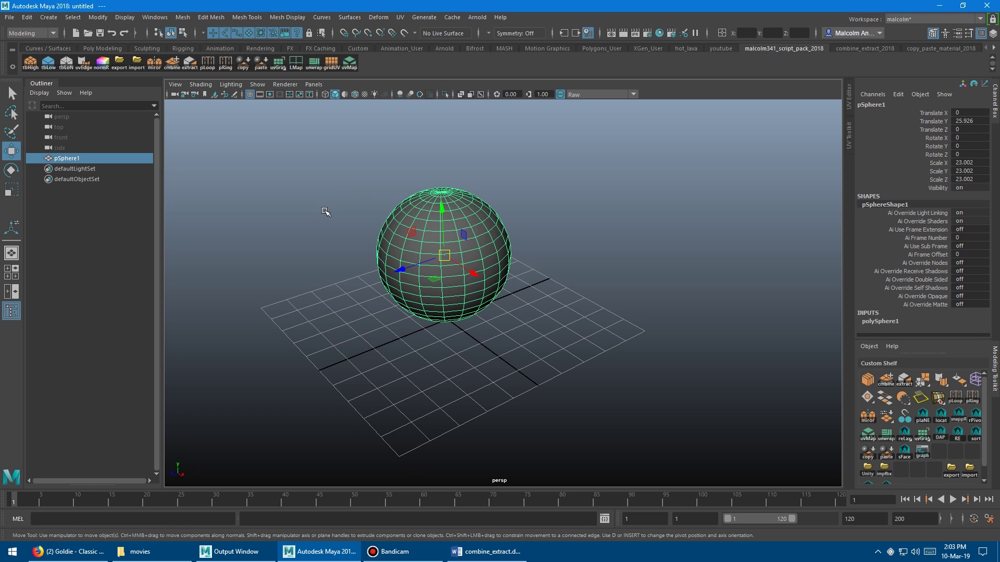
Duplicate the sphere along Z to about -65.4 and display wireframe on shaded objects.
mouse_move(365, 210)
left_mouse_down("alt")
mouse_move(338, 208)
mouse_move(338, 195)
mouse_move(367, 205)
left_mouse_up("alt")
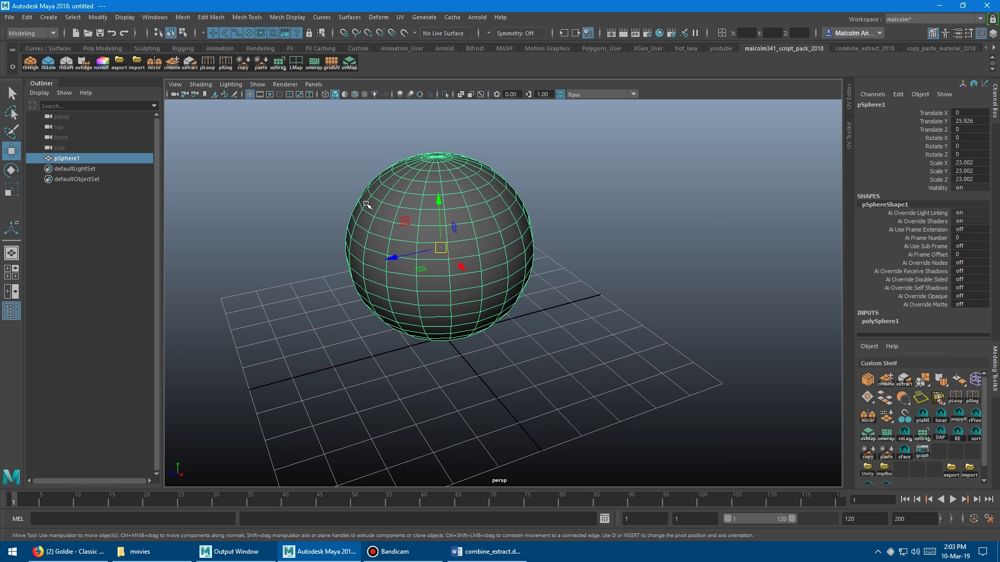
right_click_drag(367, 205, 353, 174, "alt")
mouse_move(336, 270)
left_mouse_down("shift")
mouse_move(478, 259)
mouse_move(542, 234)
left_mouse_up("shift")
right_click_drag(377, 210, 371, 215, "alt")
middle_click_drag(371, 215, 365, 226, "alt")
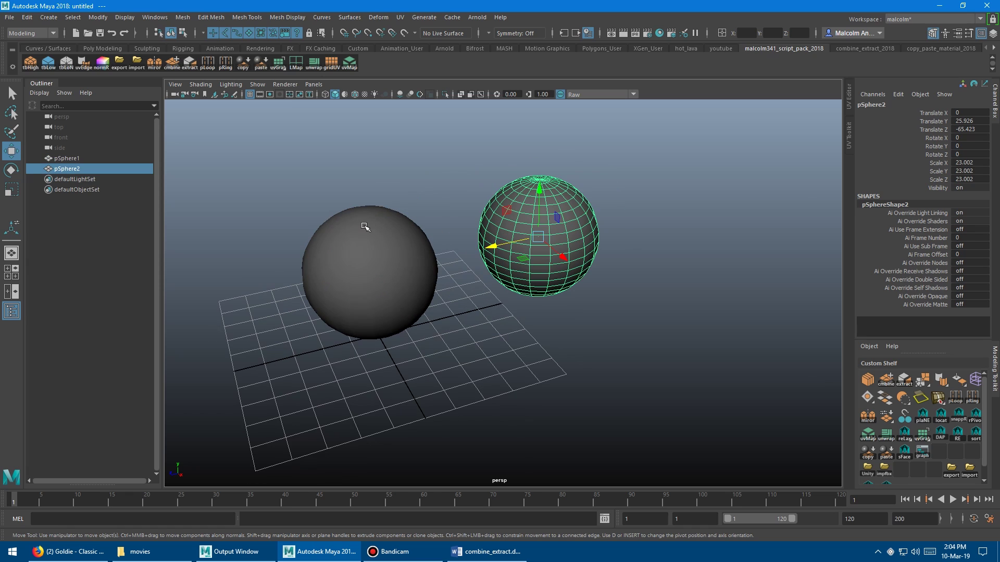
key("alt+5")
Duplicate the second sphere and place the copy at about X 30.9, Z -115.6.
middle_click_drag(409, 249, 473, 255, "alt")
right_click_drag(473, 255, 442, 254, "alt")
middle_click_drag(442, 254, 381, 241, "alt")
right_click_drag(382, 242, 420, 276, "alt")
left_click_drag(469, 269, 631, 310, "shift")
right_click_drag(365, 282, 463, 290, "alt")
middle_click_drag(463, 290, 483, 269, "alt")
right_click_drag(483, 270, 516, 270, "alt")
middle_click_drag(337, 200, 381, 202, "alt")
right_click_drag(381, 202, 359, 246, "alt")
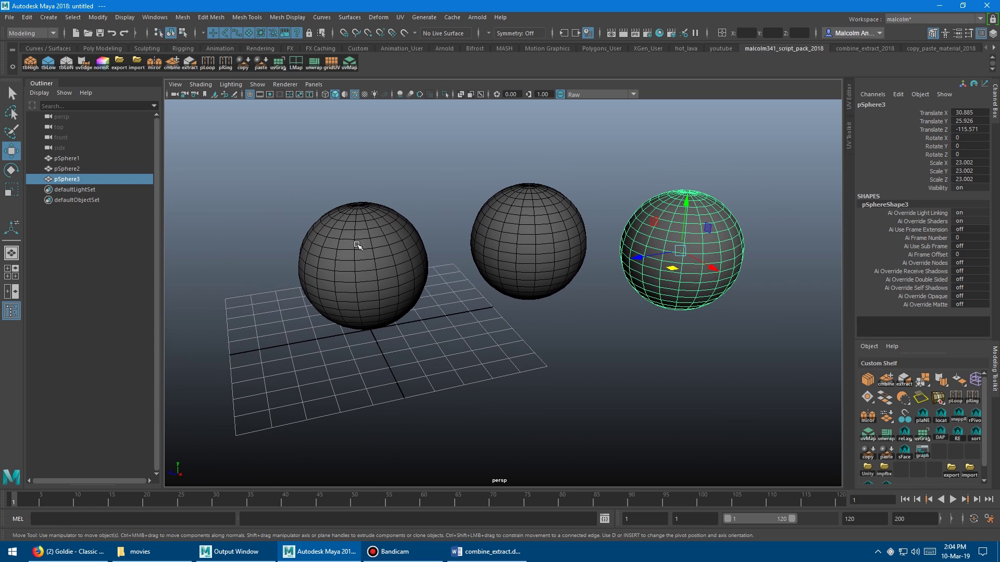
Rename the first sphere at the grid's centre to youtube_01a.
left_click(395, 170)
left_click_drag(396, 170, 399, 177, "alt")
mouse_move(398, 178)
middle_mouse_down("alt")
mouse_move(407, 192)
mouse_move(414, 172)
middle_mouse_up("alt")
right_click_drag(414, 172, 466, 194, "alt")
left_click(320, 212)
middle_click_drag(321, 212, 366, 223, "alt")
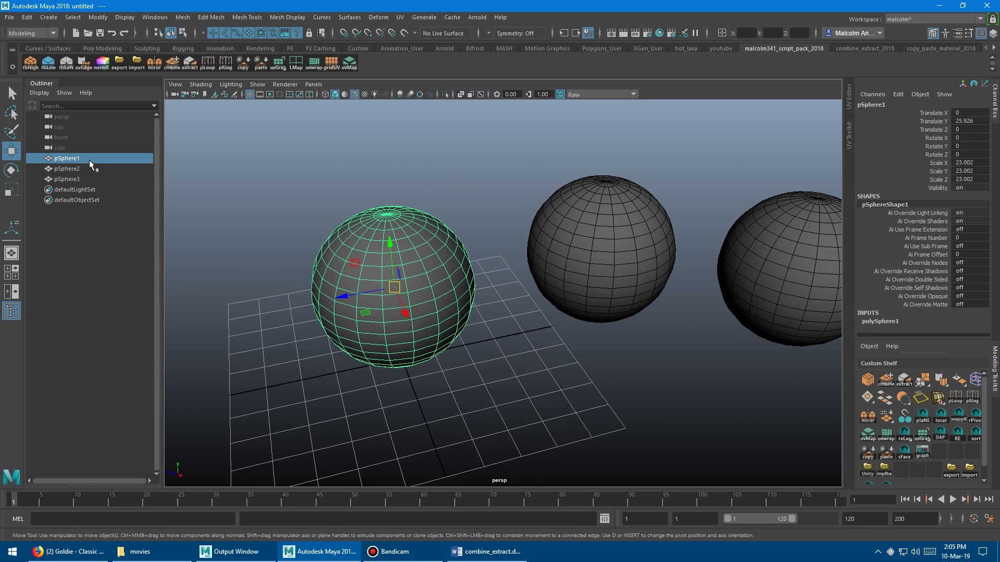
double_click(87, 158)
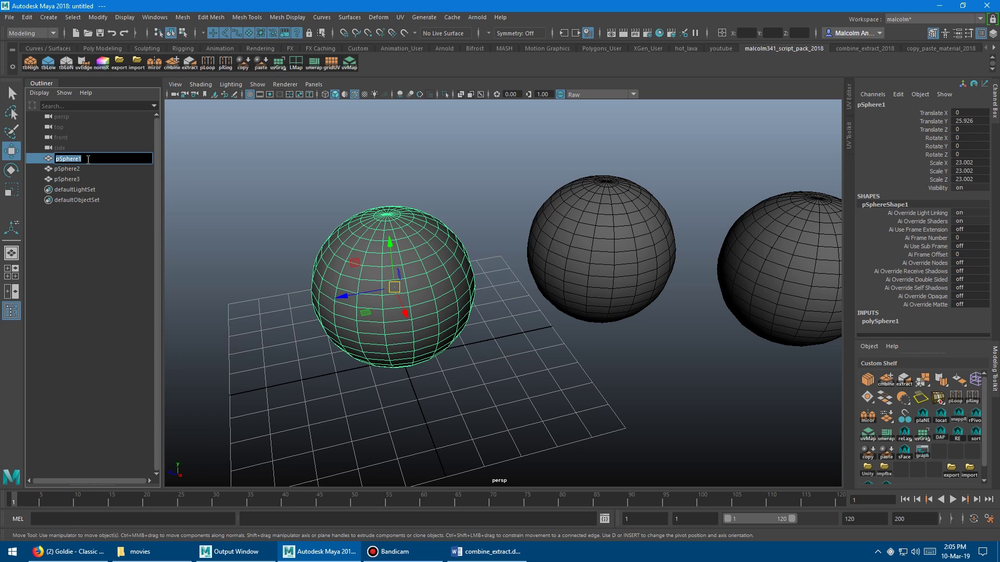
type("youtube_01a")
key("Return")
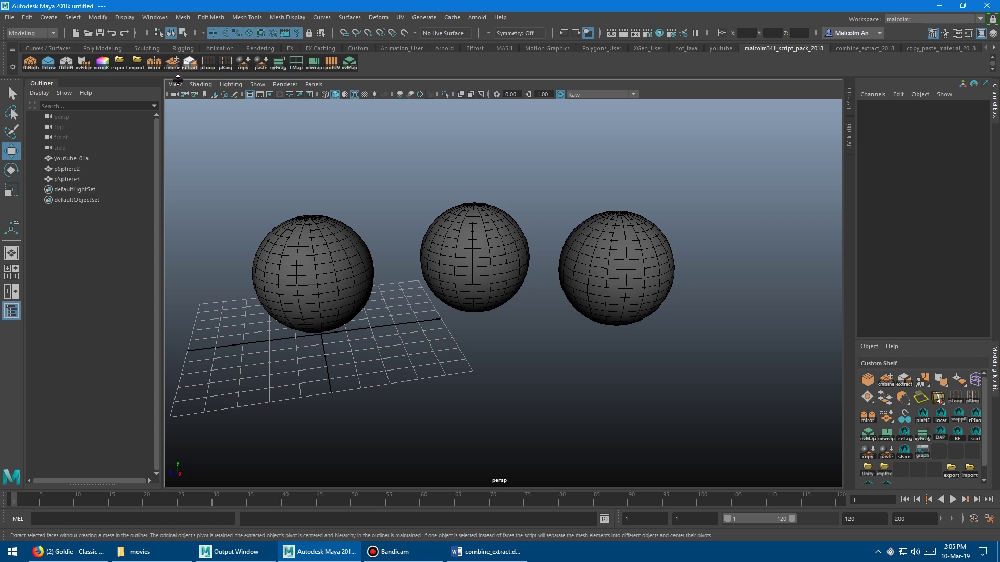
Select the three spheres in the viewport starting with youtube_01a, and clear the selection.
left_click_drag(329, 182, 344, 221, "alt")
left_click(344, 222)
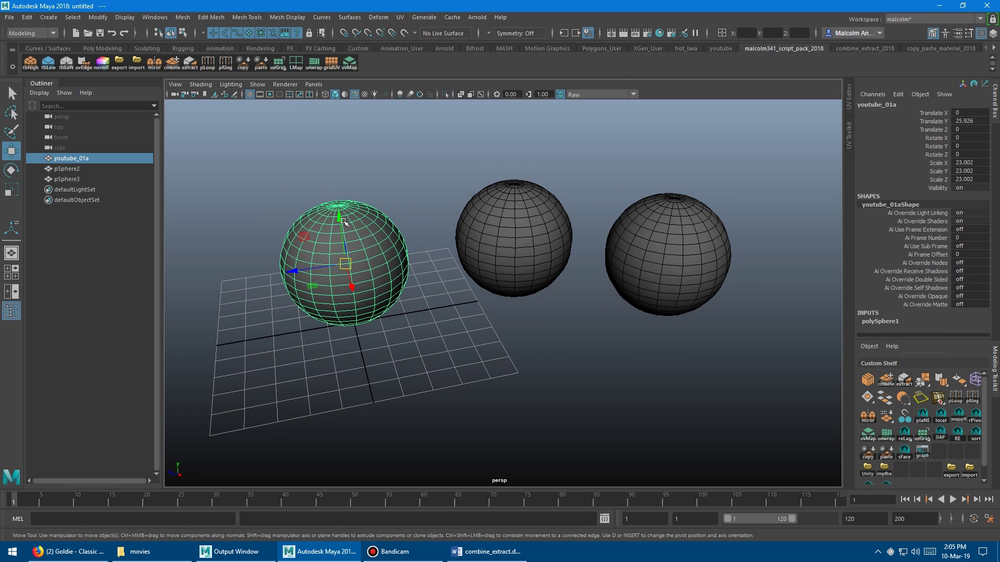
left_click(496, 220, "shift")
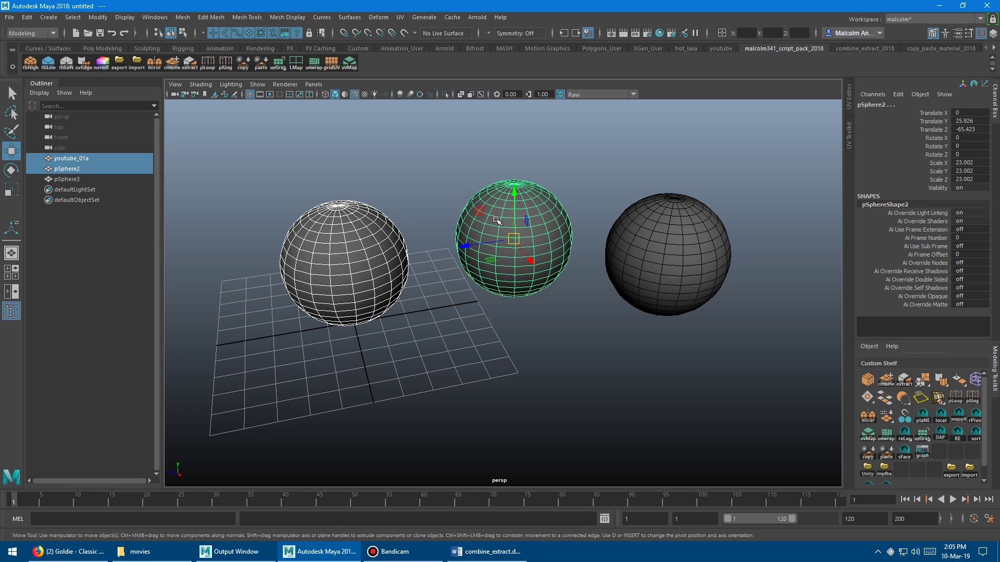
left_click(632, 233, "shift")
left_click_drag(335, 184, 307, 172, "alt")
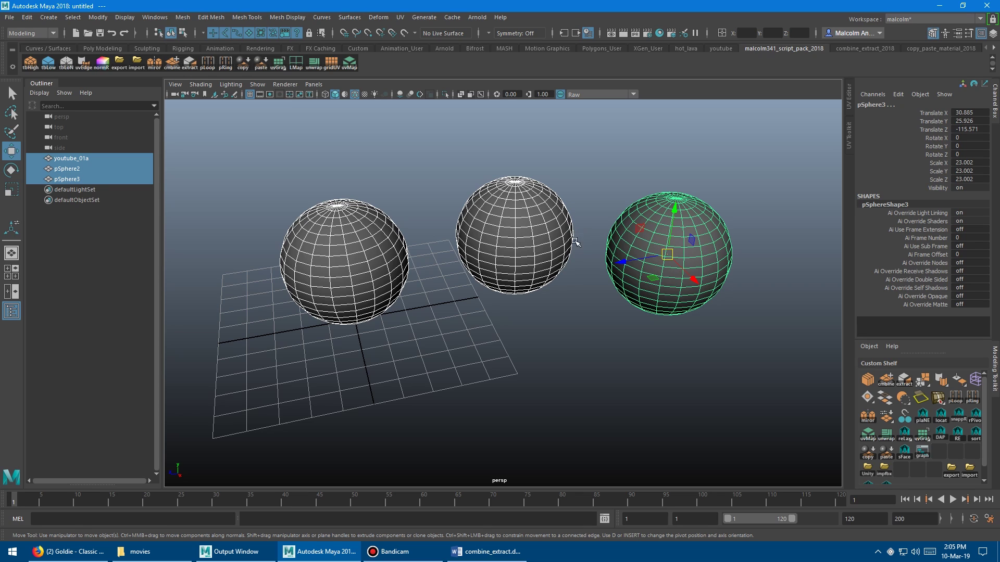
left_click(631, 306)
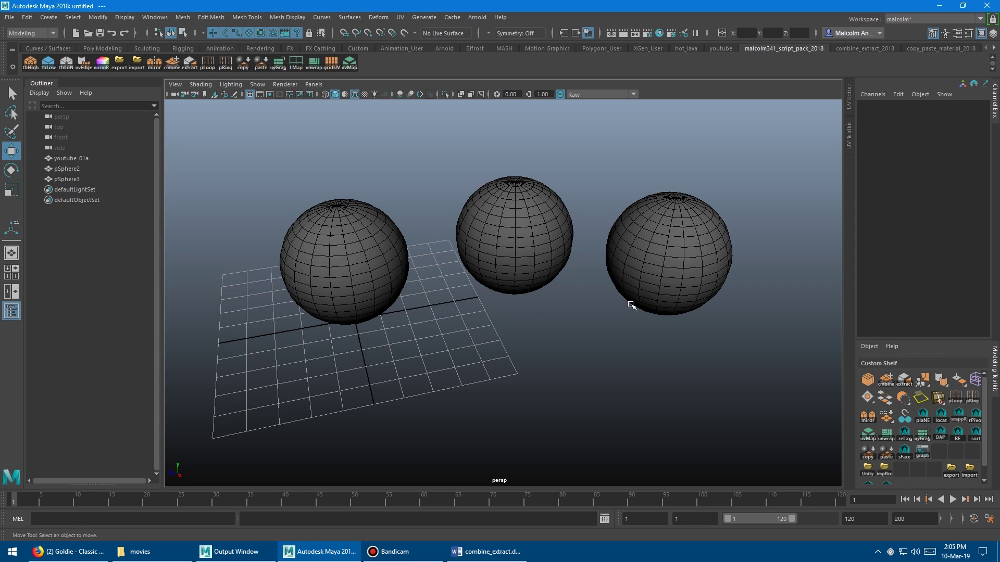
Select the three spheres in the viewport from pSphere3 to youtube_01a, with youtube_01a picked last.
left_click(646, 265)
left_click(526, 234, "shift")
left_click(367, 240, "shift")
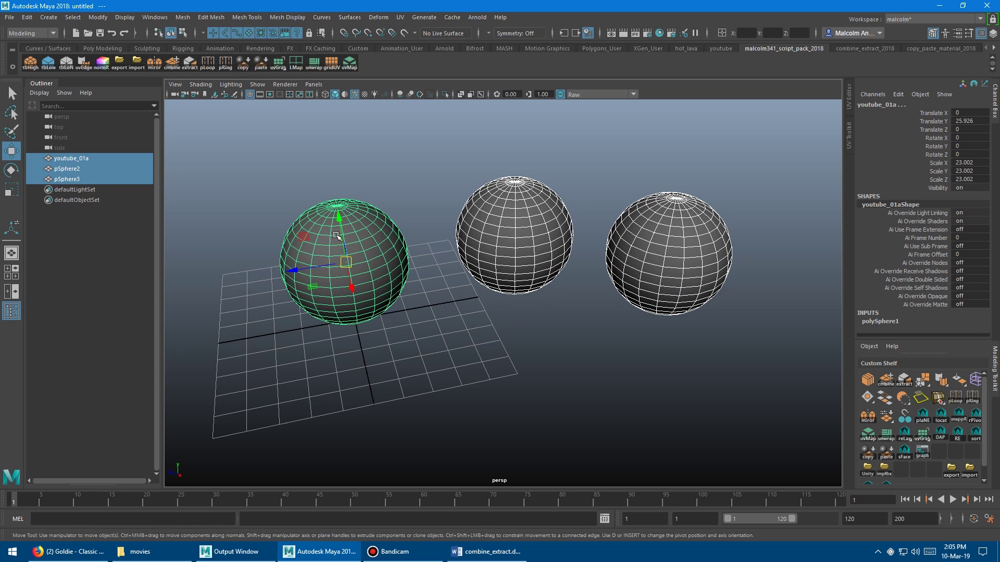
Select pSphere3, pSphere2 and lastly youtube_01a in the Outliner, and merge them with the combine script.
left_click(68, 179)
left_click(69, 168, "ctrl")
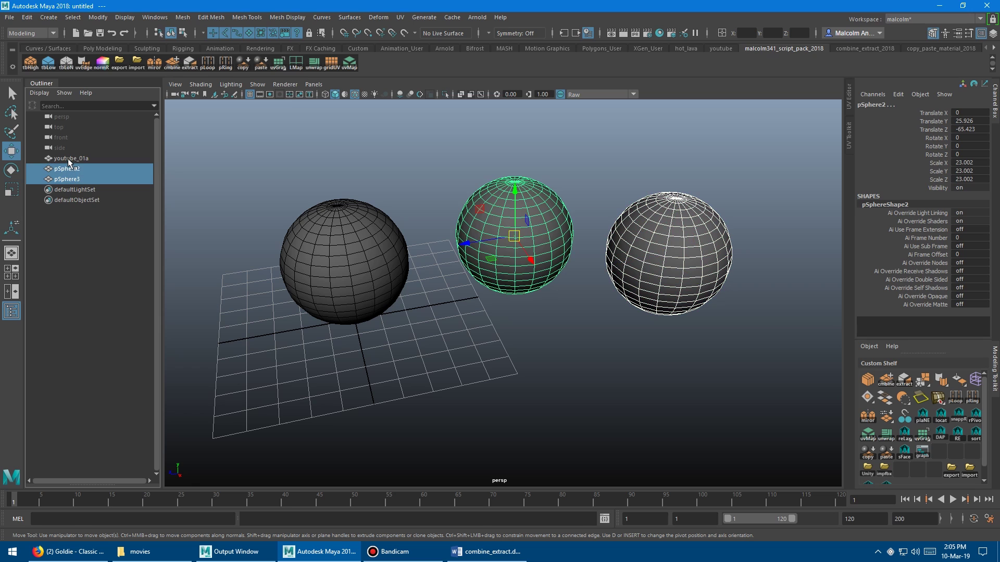
left_click(68, 160, "ctrl")
left_click_drag(290, 171, 356, 235, "alt")
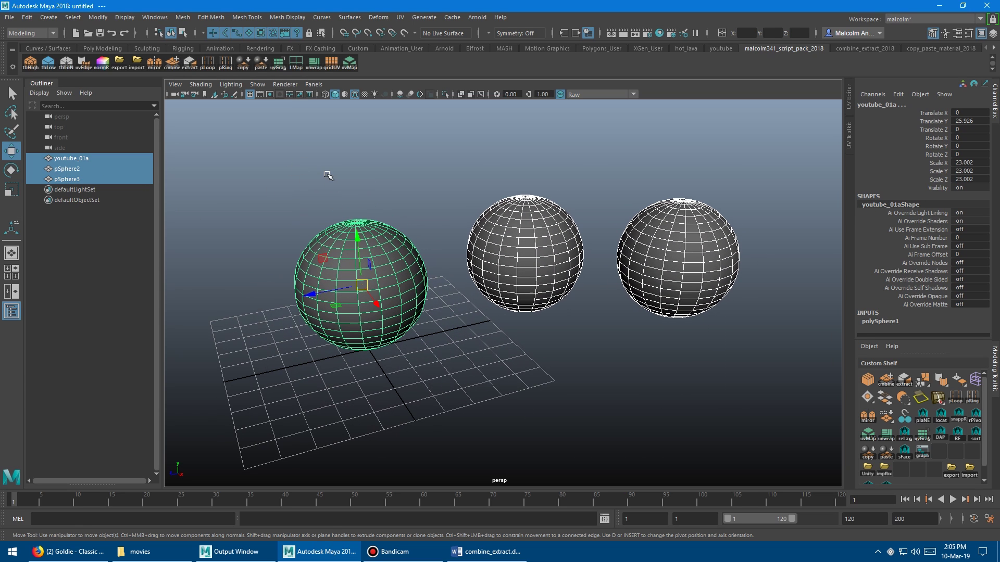
left_click_drag(328, 172, 280, 167, "alt")
left_click(171, 67)
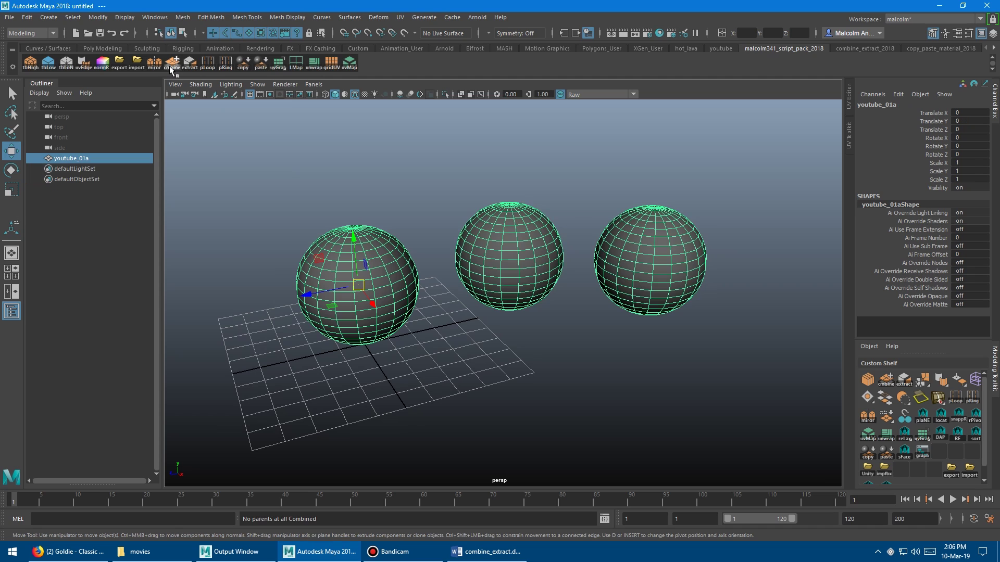
Try moving the combined youtube_01a mesh freely and undo the move.
left_click_drag(335, 189, 365, 198, "alt")
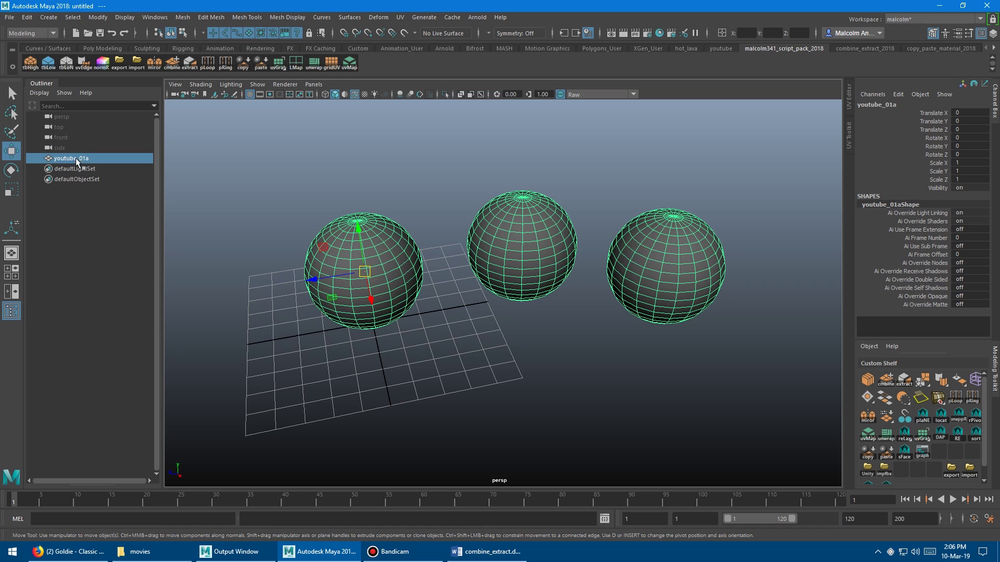
left_click_drag(370, 193, 403, 189, "alt")
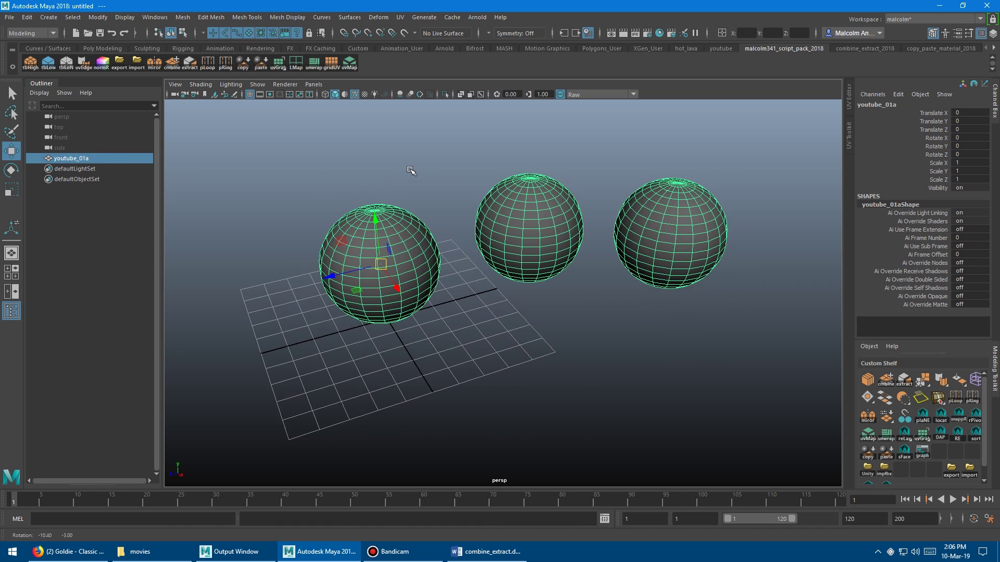
right_click_drag(403, 188, 435, 210, "alt")
left_click(435, 211)
left_click(387, 225)
middle_click_drag(418, 184, 389, 167)
key("ctrl+z")
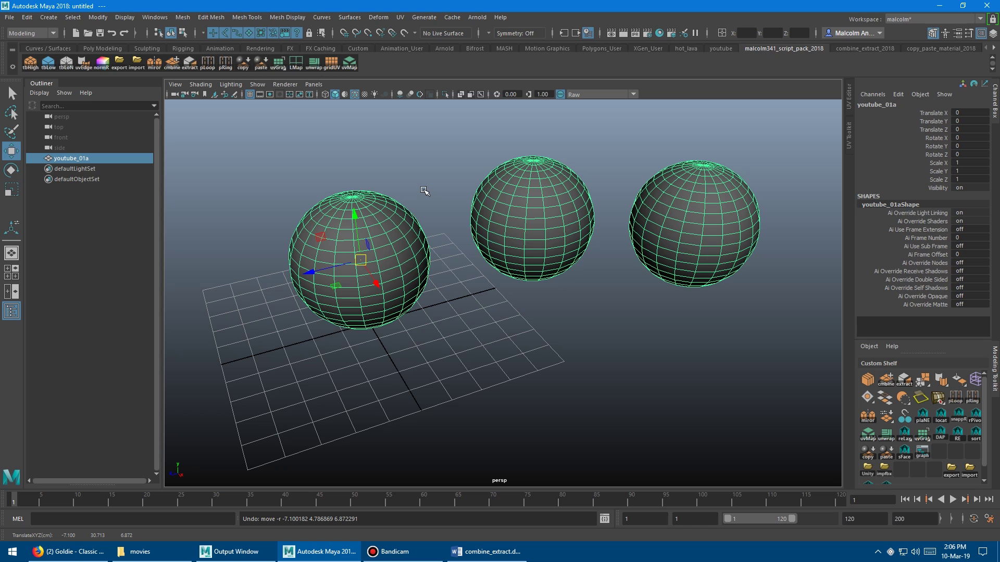
Create a polygon cube beside the combined spheres and scale it uniformly to about 25.2.
left_click(418, 158)
middle_click_drag(418, 159, 448, 159, "alt")
right_click_drag(448, 159, 319, 163, "alt")
middle_click_drag(319, 163, 288, 140, "alt")
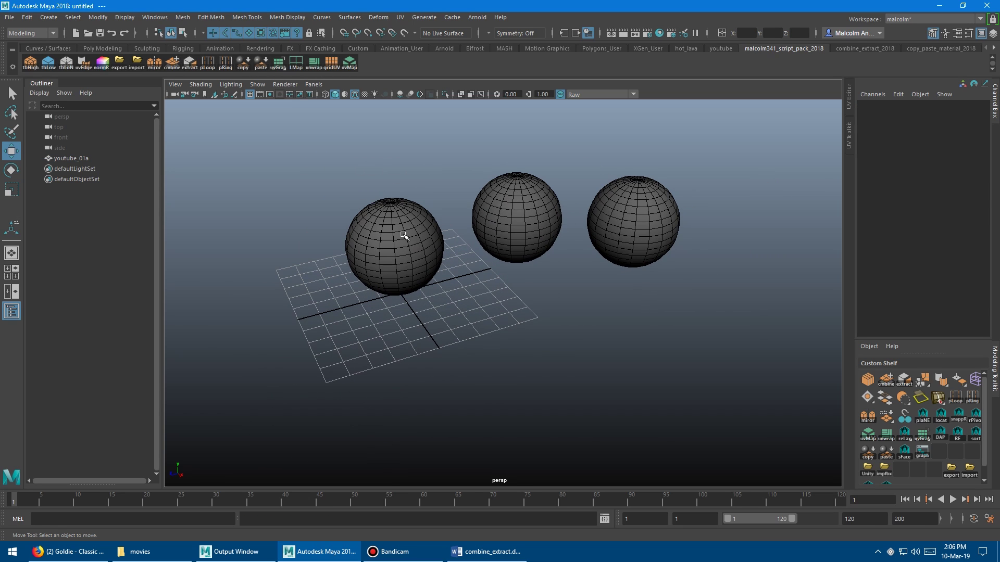
left_click(405, 234)
left_click(444, 156)
right_click_drag(444, 154, 448, 183, "shift")
key("r")
middle_click_drag(370, 182, 435, 171)
Move the cube away from the spheres to about X -67.3, Y 21.1, Z 99.7.
key("w")
right_click_drag(436, 171, 398, 174, "alt")
key("r")
middle_click_drag(431, 174, 384, 177)
key("w")
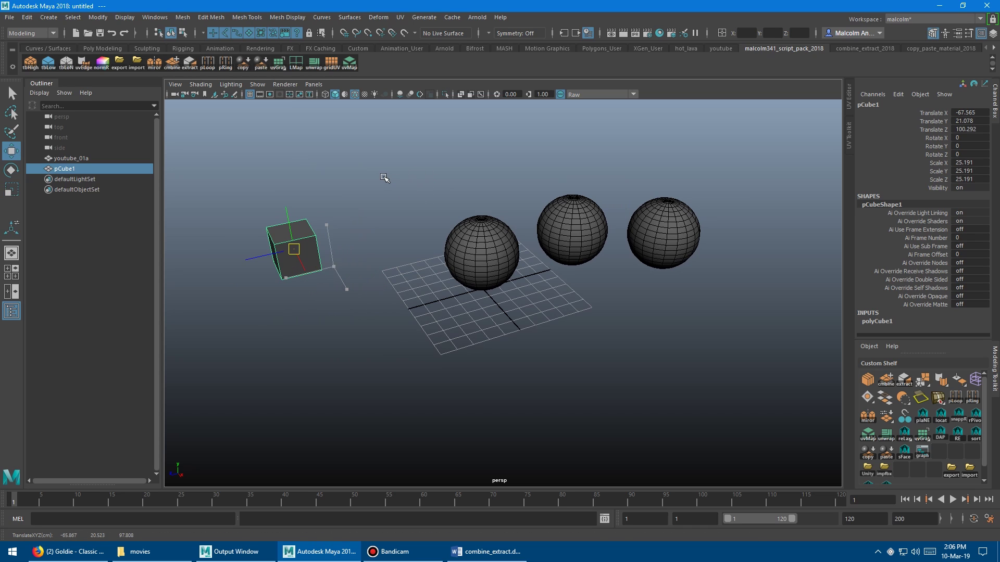
right_click_drag(359, 189, 406, 189, "alt")
left_click_drag(406, 189, 371, 194, "alt")
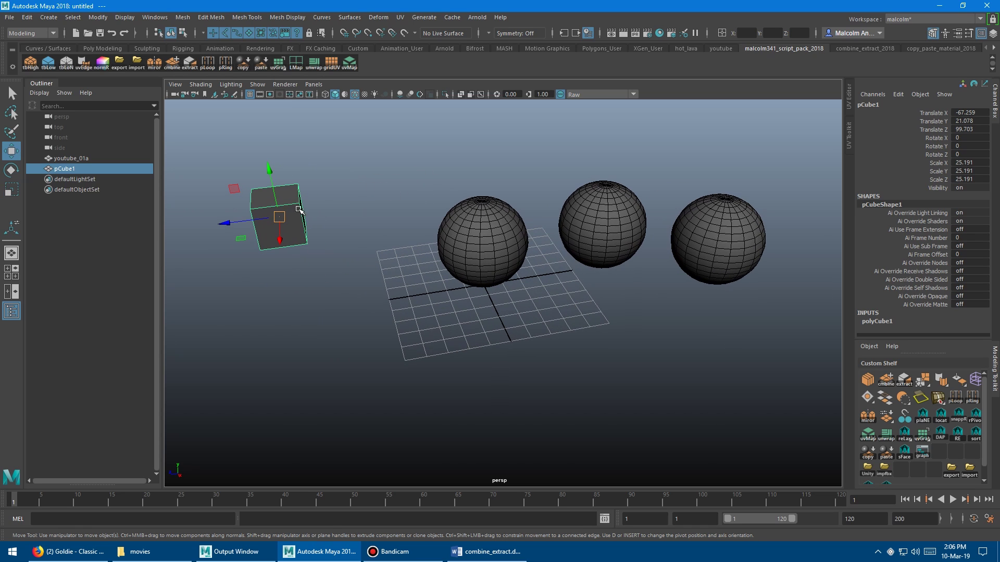
Move the pivot of youtube_01a off the mesh, to a point below the far-right sphere.
left_click(102, 158)
left_click_drag(422, 182, 525, 330, "alt")
key("d")
left_click_drag(464, 290, 647, 364)
left_click_drag(498, 322, 535, 308, "alt")
middle_click_drag(535, 307, 485, 291, "alt")
left_click_drag(484, 291, 482, 309, "alt")
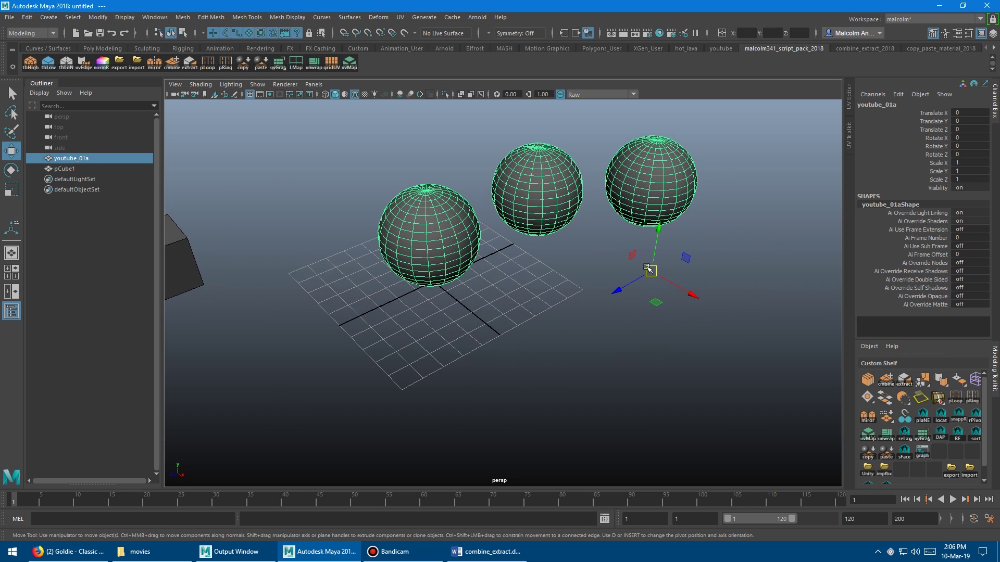
Select pCube1 and lastly youtube_01a, and merge them with the combine script.
right_click_drag(509, 254, 467, 250, "alt")
middle_click_drag(468, 250, 496, 245, "alt")
left_click(293, 259)
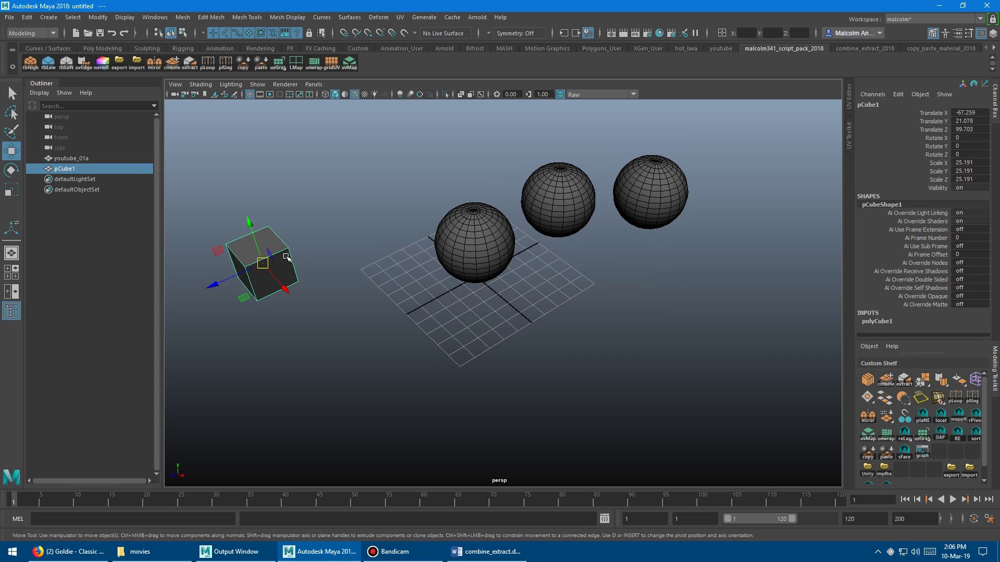
left_click(468, 242)
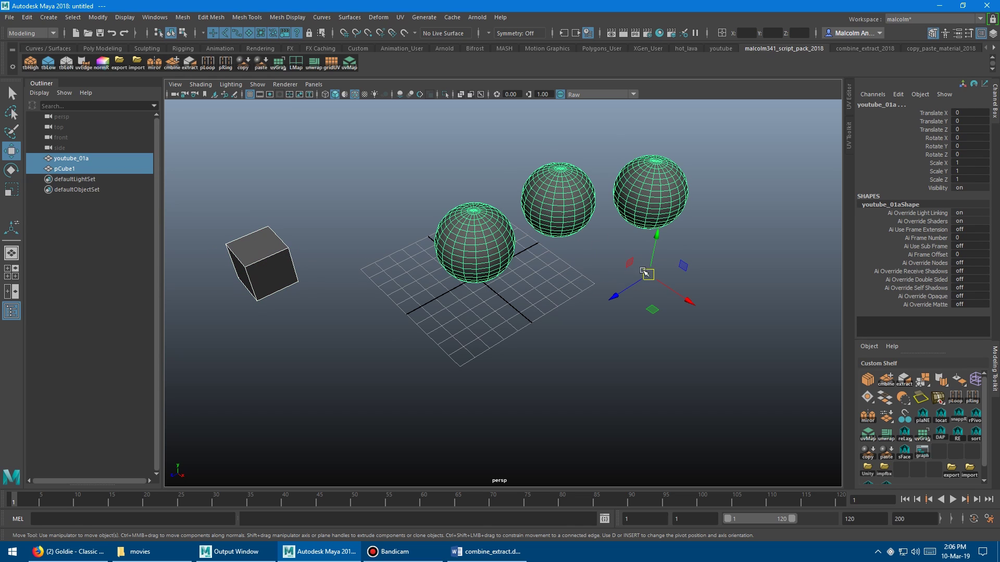
left_click(173, 64)
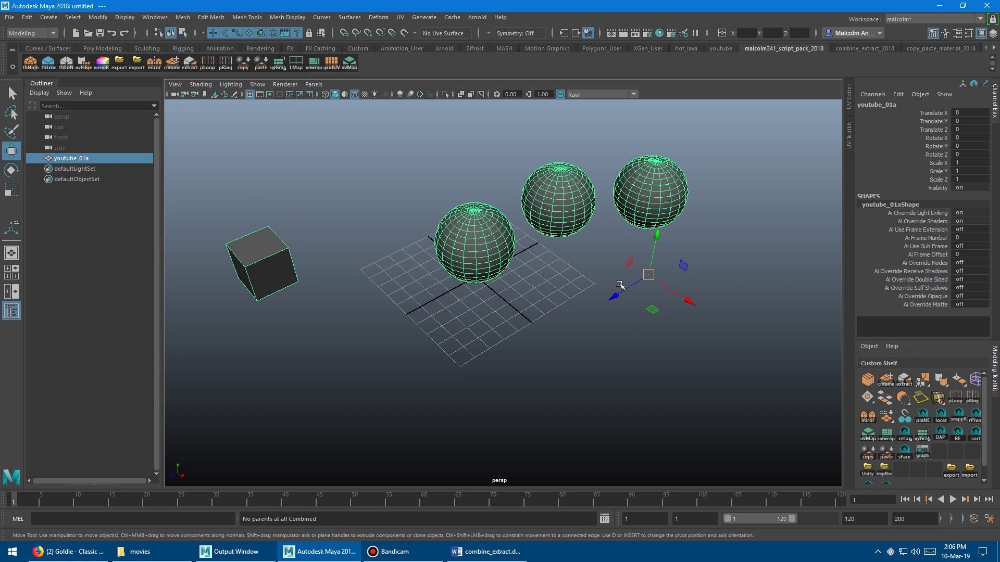
Select the faces on the upper half of the far-right sphere and separate them with the extract script.
left_click_drag(382, 245, 375, 215, "alt")
right_click_drag(375, 215, 417, 210, "alt")
left_click_drag(417, 211, 404, 223, "alt")
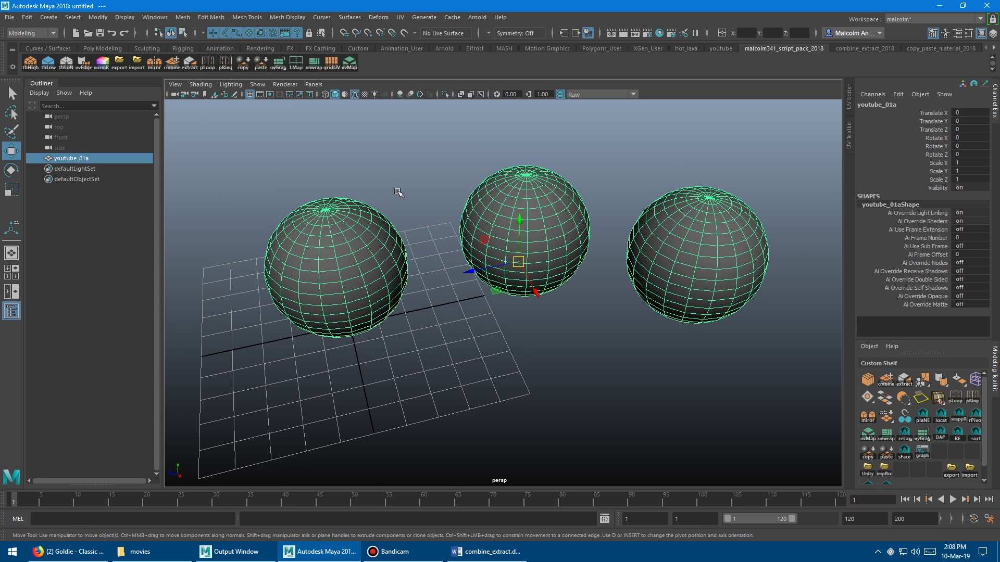
left_click_drag(399, 193, 355, 188, "alt")
right_click_drag(465, 203, 467, 214)
left_click(466, 232)
left_click_drag(558, 174, 695, 260)
left_click_drag(545, 272, 462, 247, "alt")
middle_click_drag(462, 247, 435, 255, "alt")
right_click_drag(434, 256, 451, 244, "alt")
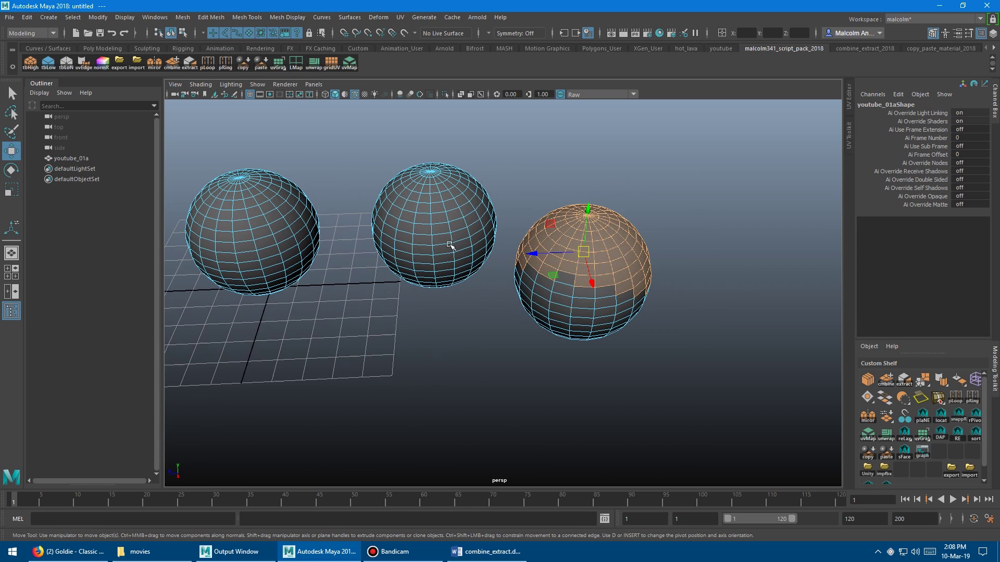
left_click(191, 62)
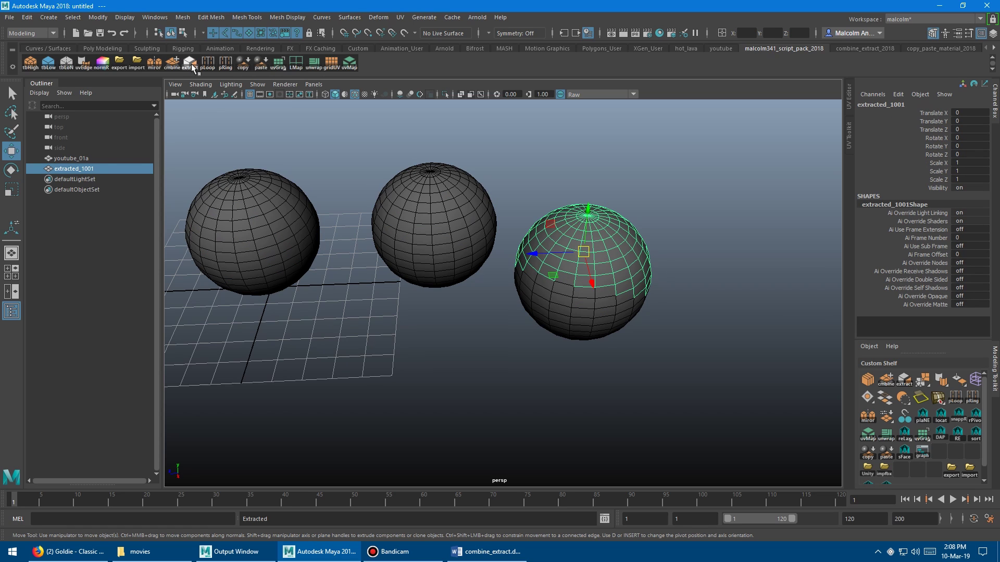
Check the pivots of youtube_01a and extracted_1001 by selecting each in turn, undoing the test moves.
left_click(80, 158)
left_click_drag(292, 219, 327, 209, "alt")
key("ctrl+z")
key("ctrl+z")
key("ctrl+z")
key("ctrl+z")
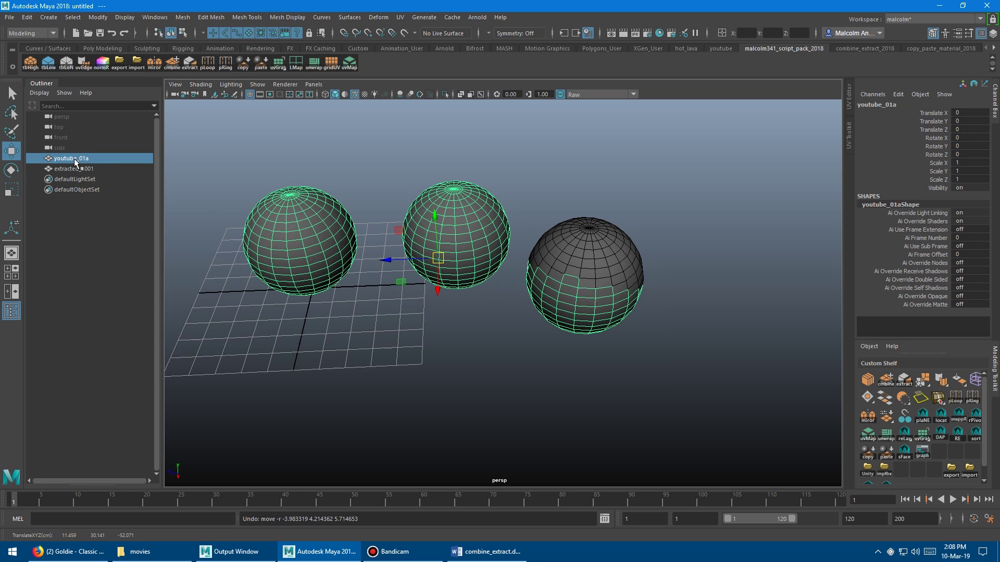
left_click(96, 168)
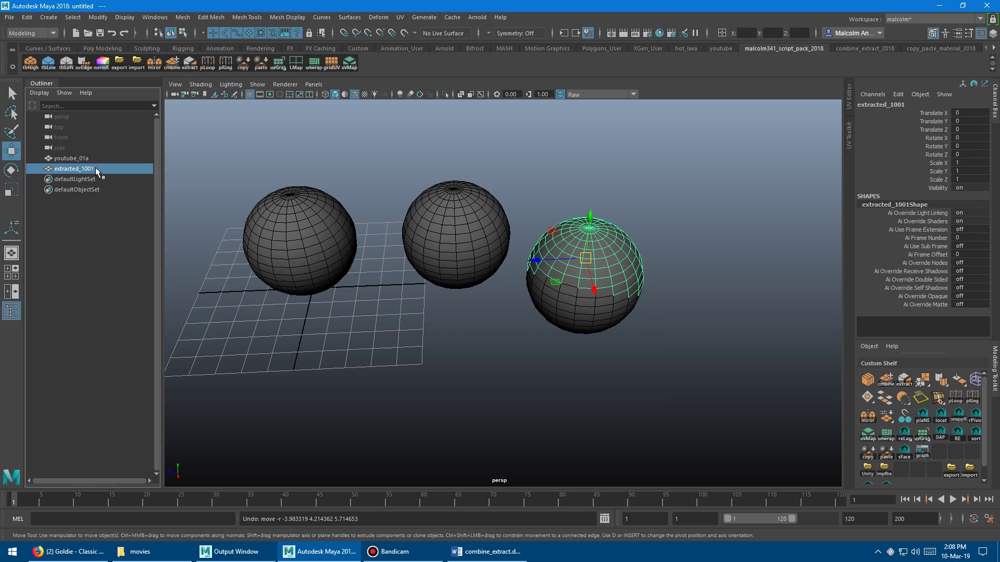
left_click_drag(420, 226, 440, 239, "alt")
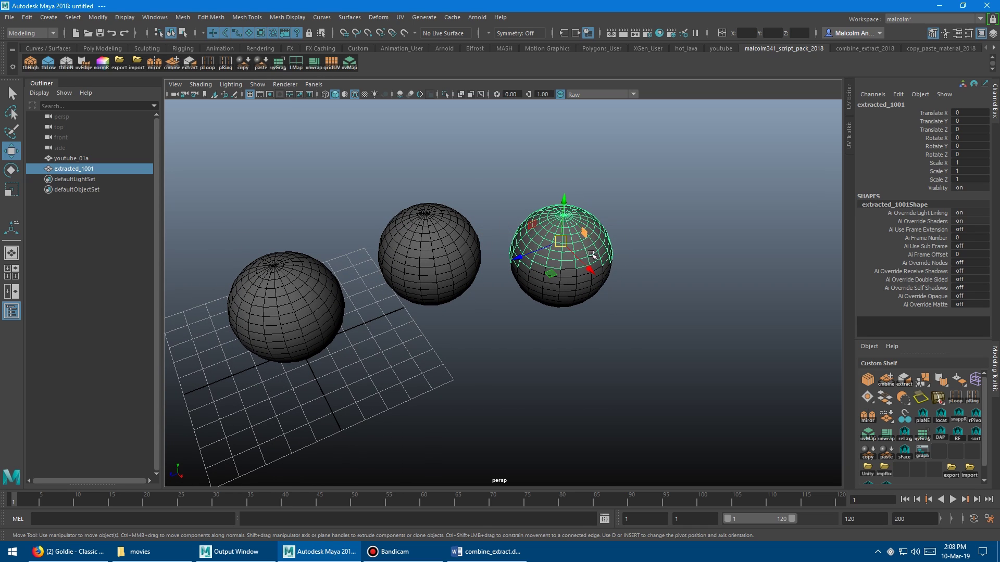
left_click_drag(487, 233, 448, 229, "alt")
left_click_drag(371, 193, 397, 196, "alt")
middle_click_drag(398, 196, 418, 194, "alt")
right_click_drag(418, 194, 426, 199, "alt")
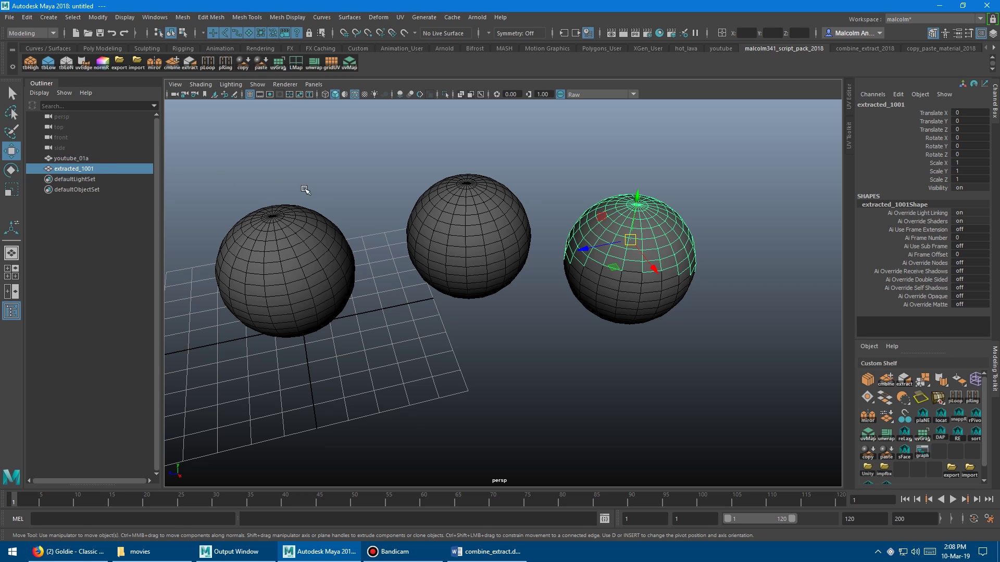
mouse_move(362, 190)
middle_mouse_down("alt")
mouse_move(369, 207)
mouse_move(373, 198)
middle_mouse_up("alt")
scroll(369, 207, "down", 1)
scroll(377, 195, "up", 1)
middle_click_drag(425, 217, 462, 207, "alt")
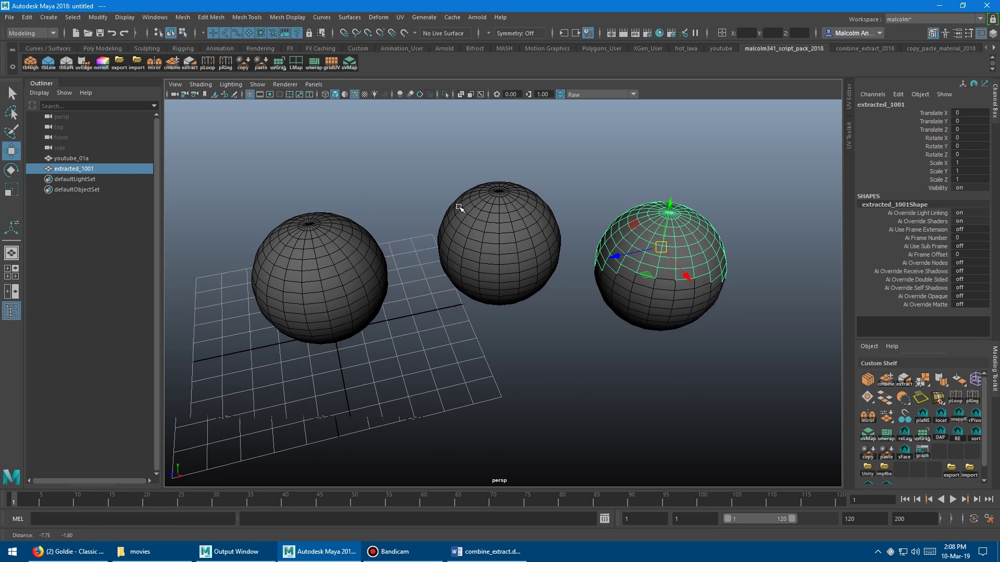
mouse_move(462, 207)
left_mouse_down("alt")
mouse_move(427, 194)
mouse_move(475, 210)
left_mouse_up("alt")
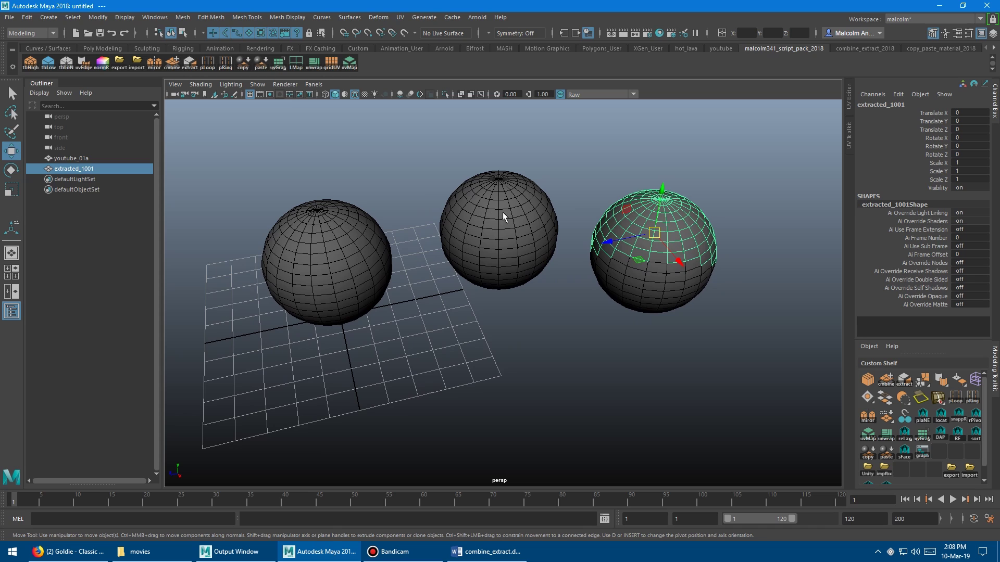
Select the faces at the tops of the left and middle spheres and separate them with the extract script.
key("q")
left_click(502, 212)
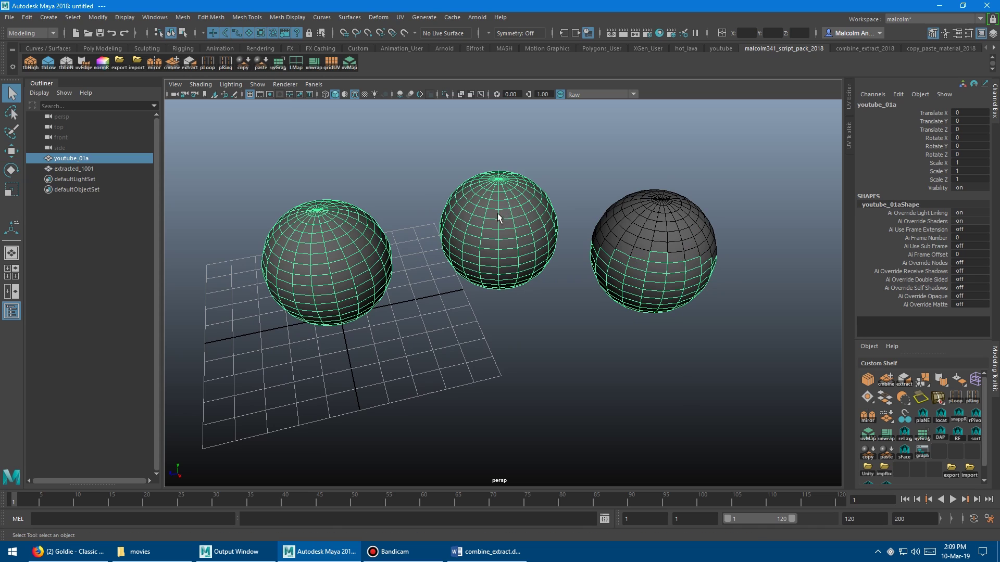
right_click_drag(500, 192, 498, 218)
left_click_drag(493, 215, 517, 199, "alt")
left_click_drag(367, 183, 288, 224, "shift")
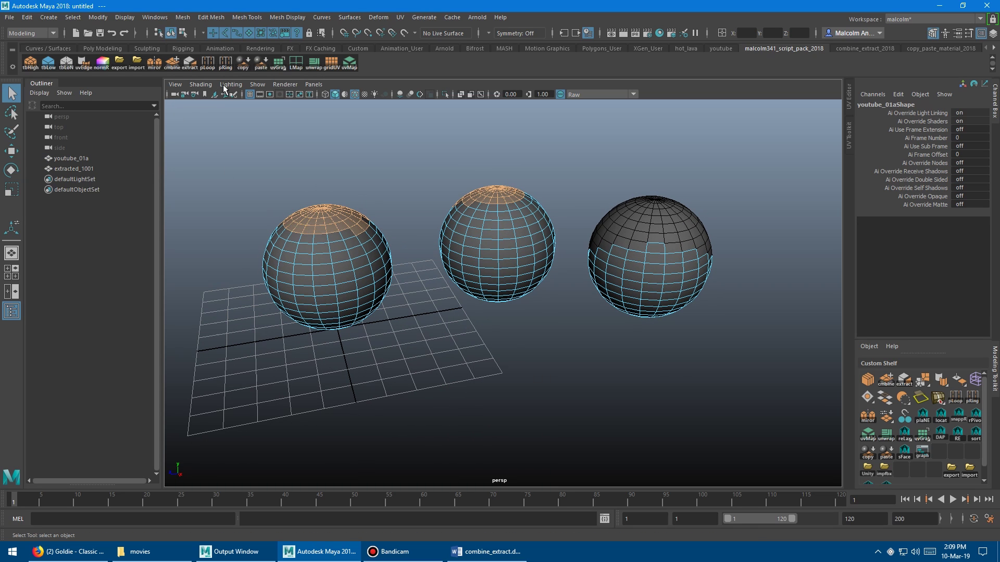
left_click(190, 61)
scroll(337, 147, "down", 2)
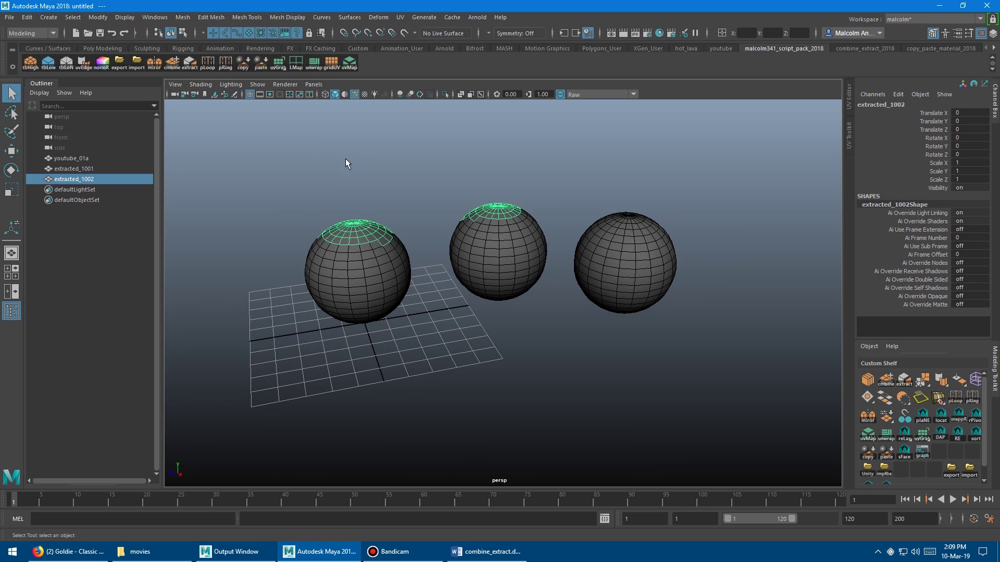
Try moving the two extracted sphere caps off youtube_01a, and undo the moves.
left_click_drag(334, 209, 361, 201, "alt")
key("w")
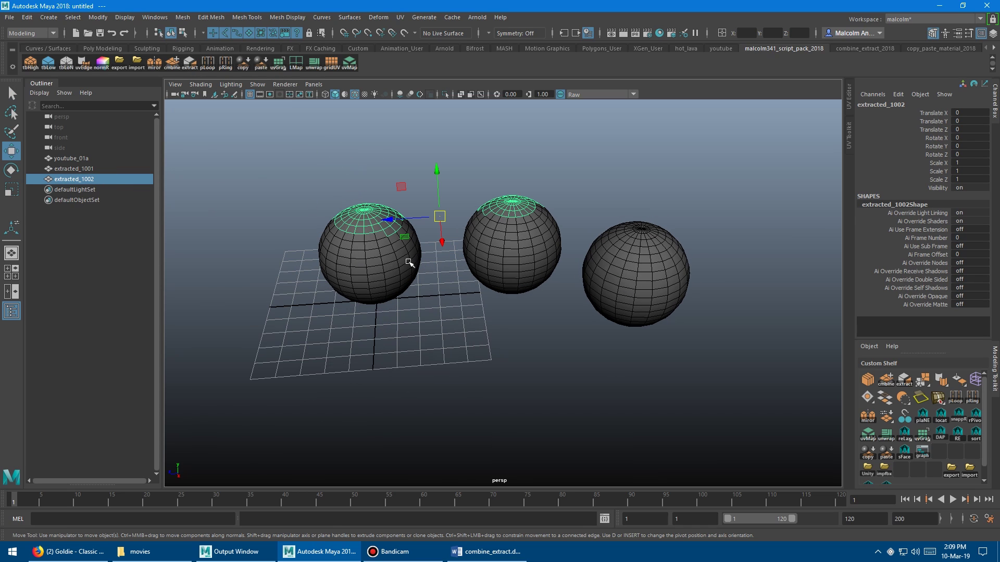
middle_click_drag(368, 255, 367, 231)
left_click(370, 270)
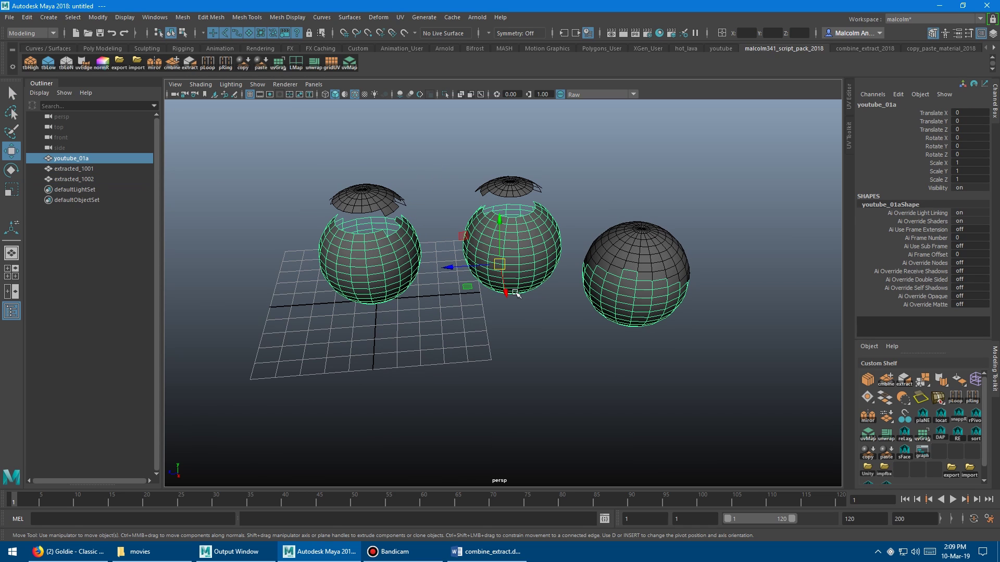
key("ctrl+z")
middle_click_drag(374, 231, 351, 219)
key("ctrl+z")
key("ctrl+z")
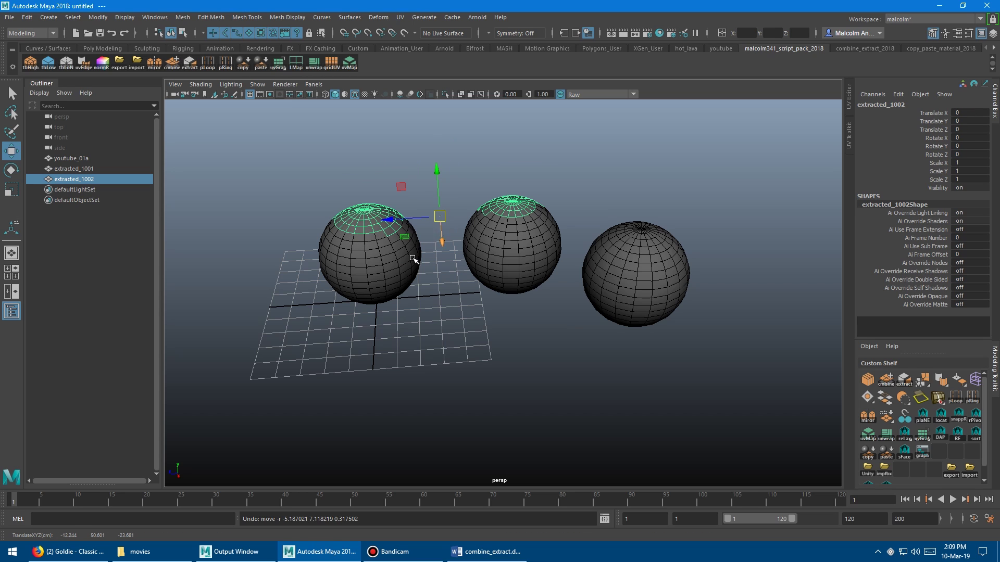
Select a single face on the upper part of youtube_01a's middle sphere and separate it with the extract script.
left_click_drag(396, 267, 435, 273, "alt")
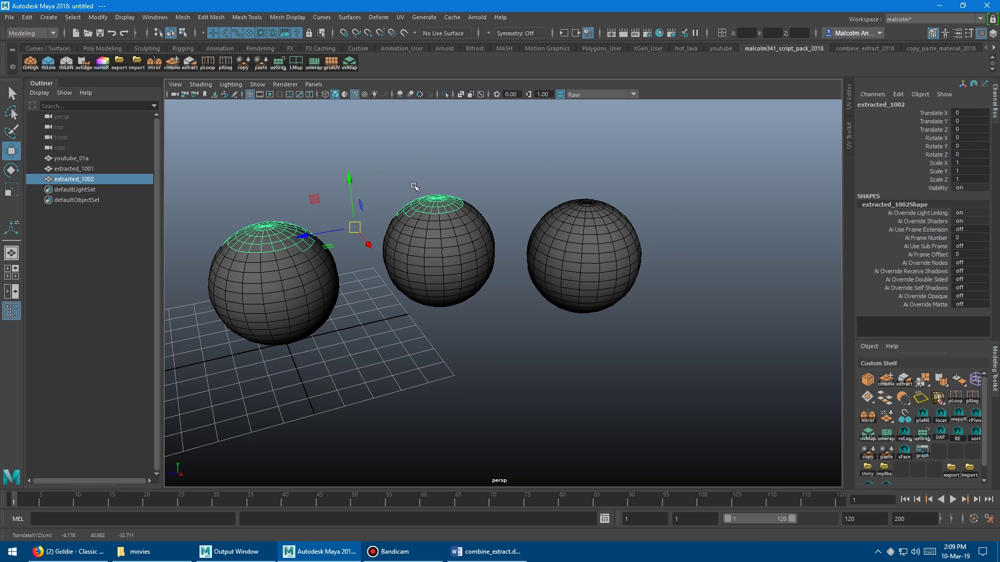
middle_click_drag(410, 186, 387, 186, "alt")
right_click_drag(387, 186, 479, 206, "alt")
left_click(550, 221)
left_click(409, 221)
left_click_drag(396, 210, 433, 215, "alt")
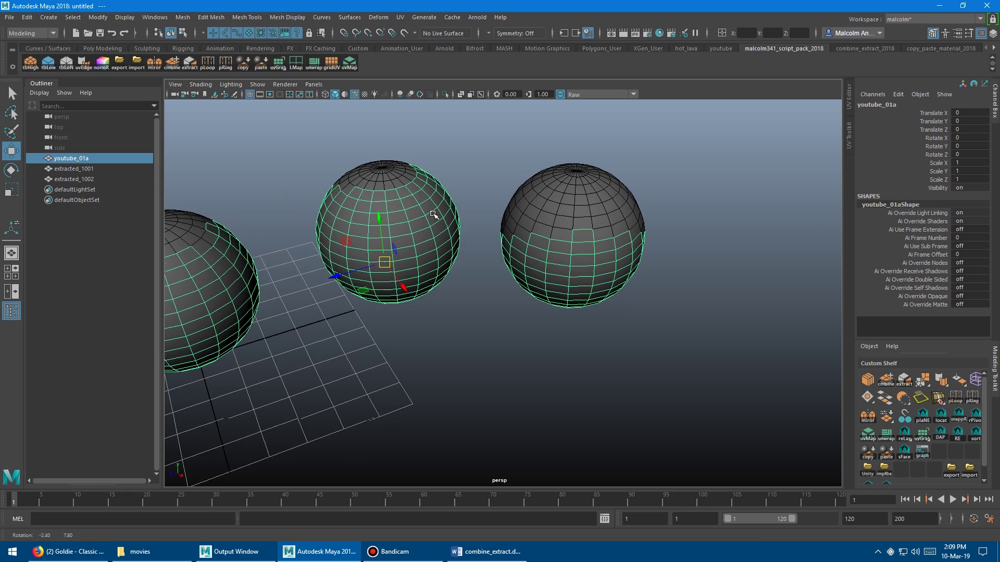
right_click_drag(413, 201, 414, 226)
left_click(413, 213)
middle_click_drag(413, 214, 473, 211, "alt")
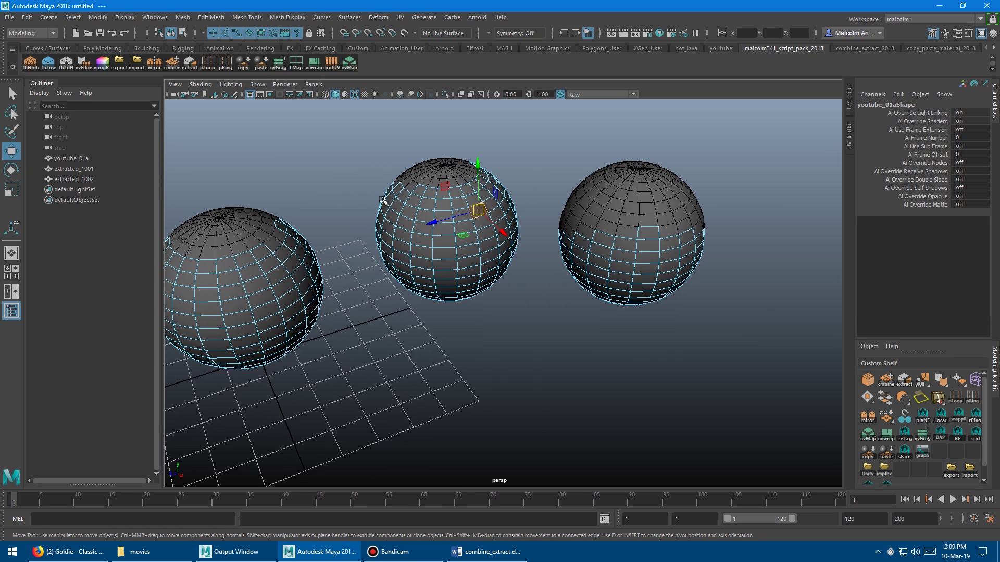
left_click(189, 61)
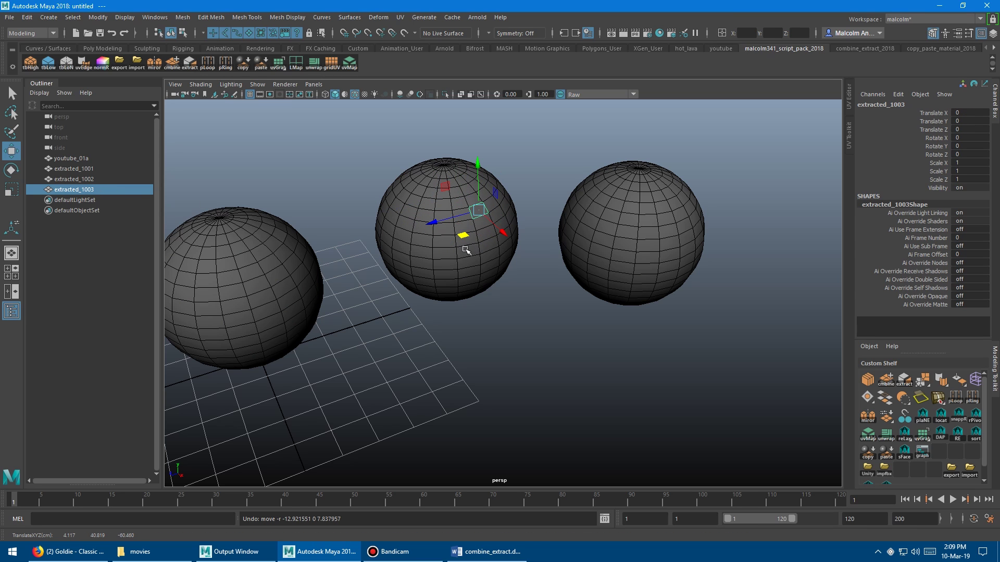
Try moving the extracted single face away from the middle sphere, undo the move and clear the selection.
left_click_drag(466, 249, 545, 263)
key("ctrl+z")
key("ctrl+z")
left_click_drag(379, 256, 402, 254, "alt")
left_click(403, 255)
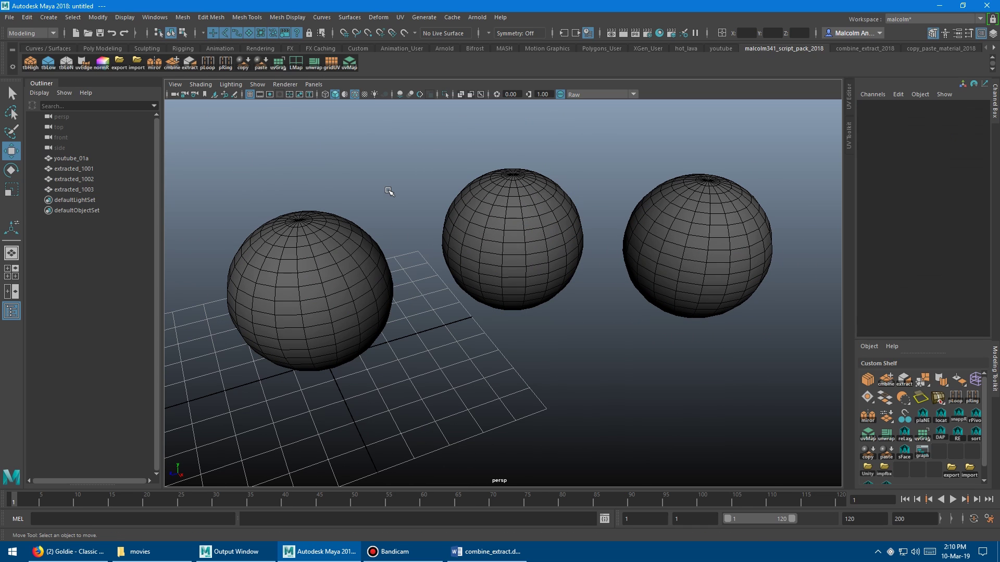
Delete the extracted pieces extracted_1001, extracted_1002 and extracted_1003.
left_click(83, 170)
left_click(89, 179, "shift")
left_click(86, 190, "shift")
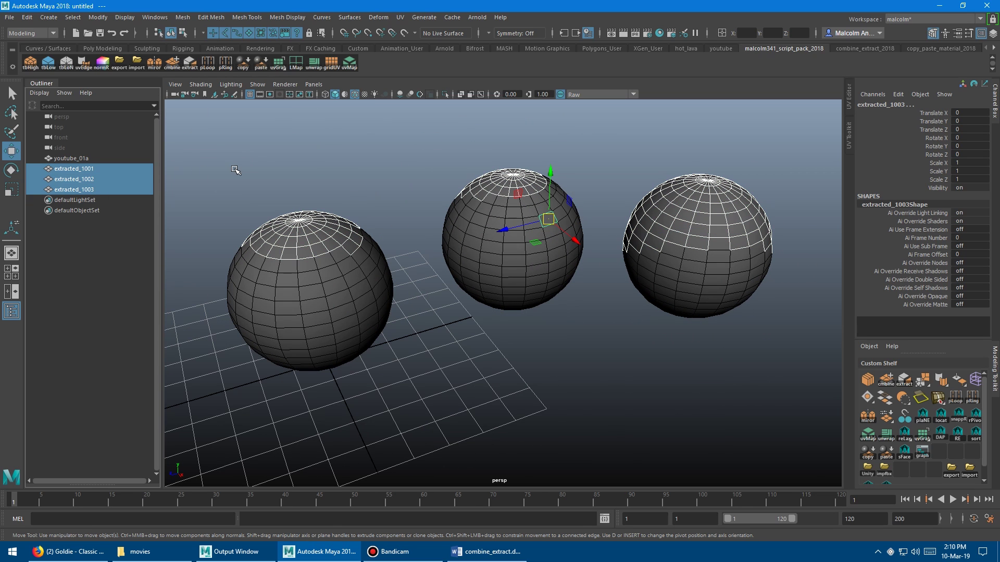
key("Delete")
left_click_drag(371, 216, 367, 208, "alt")
right_click_drag(367, 207, 342, 209, "alt")
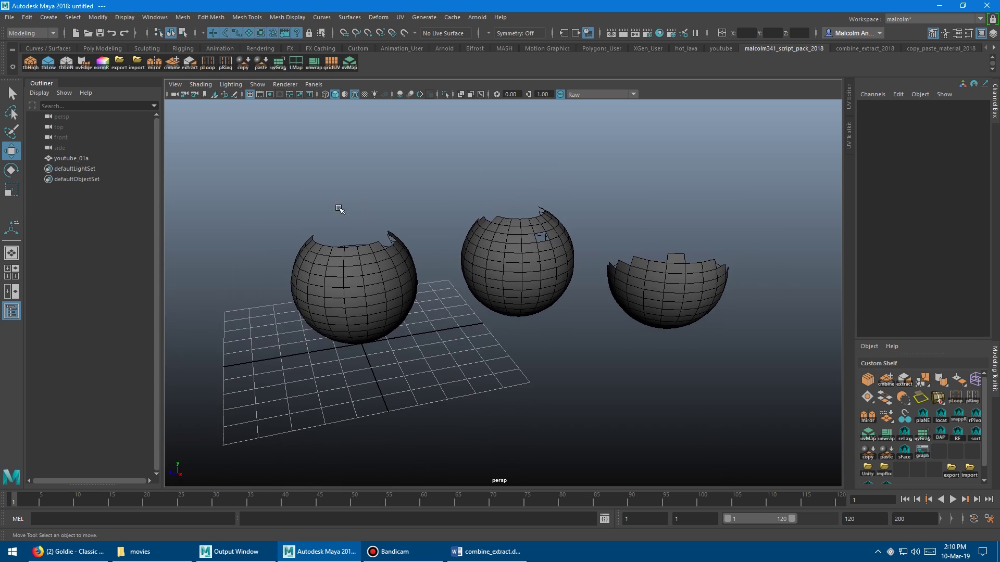
Select the remaining youtube_01a mesh and examine its three open spheres and its pivot.
middle_click_drag(342, 210, 327, 200, "alt")
left_click(356, 263)
left_click_drag(356, 262, 307, 226, "alt")
right_click_drag(297, 205, 424, 189, "alt")
middle_click_drag(324, 185, 370, 182, "alt")
right_click_drag(370, 182, 363, 182, "alt")
middle_click_drag(363, 183, 337, 180, "alt")
left_click_drag(337, 181, 343, 174, "alt")
right_click_drag(343, 174, 384, 183, "alt")
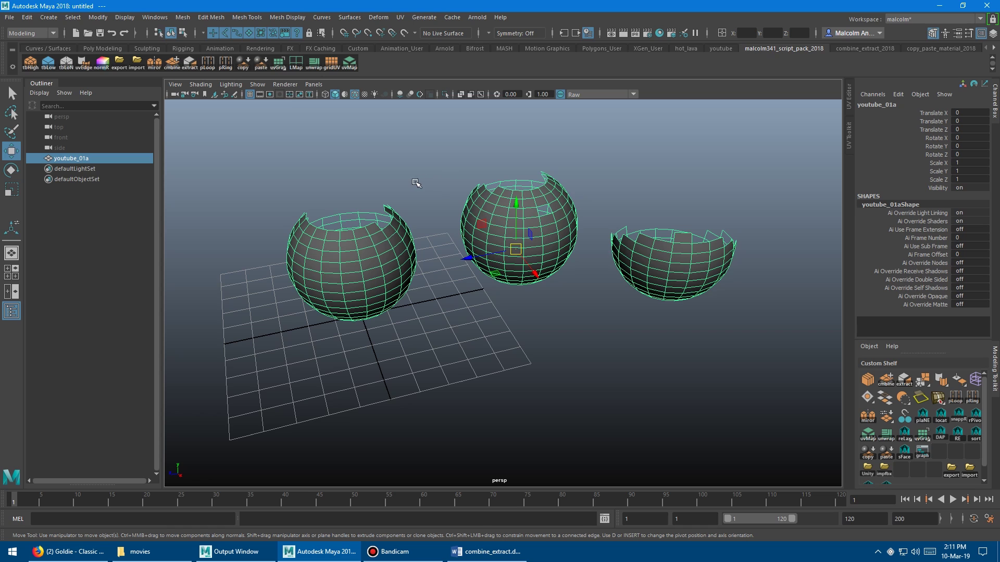
Select a patch of faces on the upper-left rim of the left sphere and separate it with the extract script.
left_click_drag(413, 183, 407, 173, "alt")
key("q")
right_click_drag(413, 229, 410, 256)
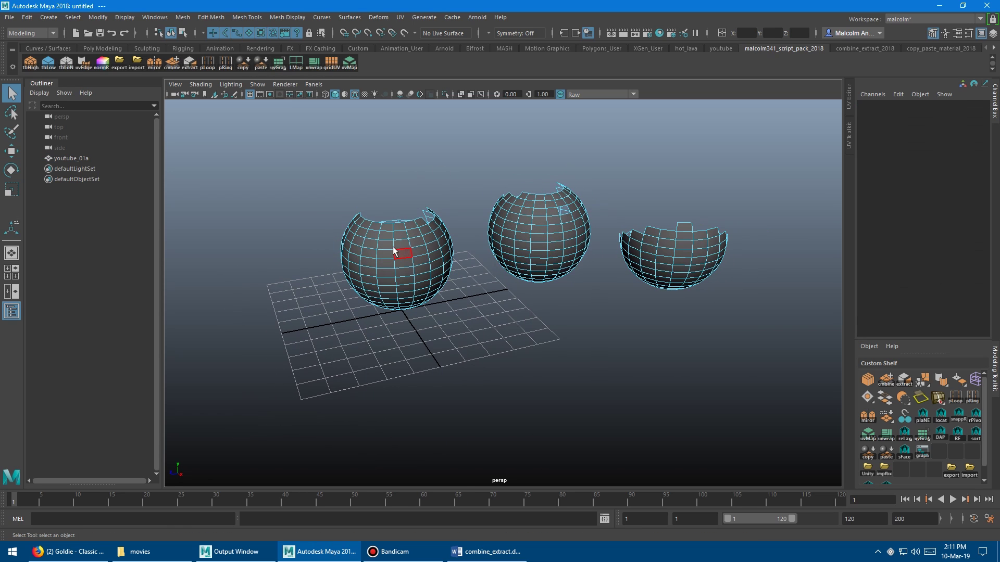
left_click_drag(390, 247, 387, 235, "alt")
left_click_drag(333, 189, 360, 244)
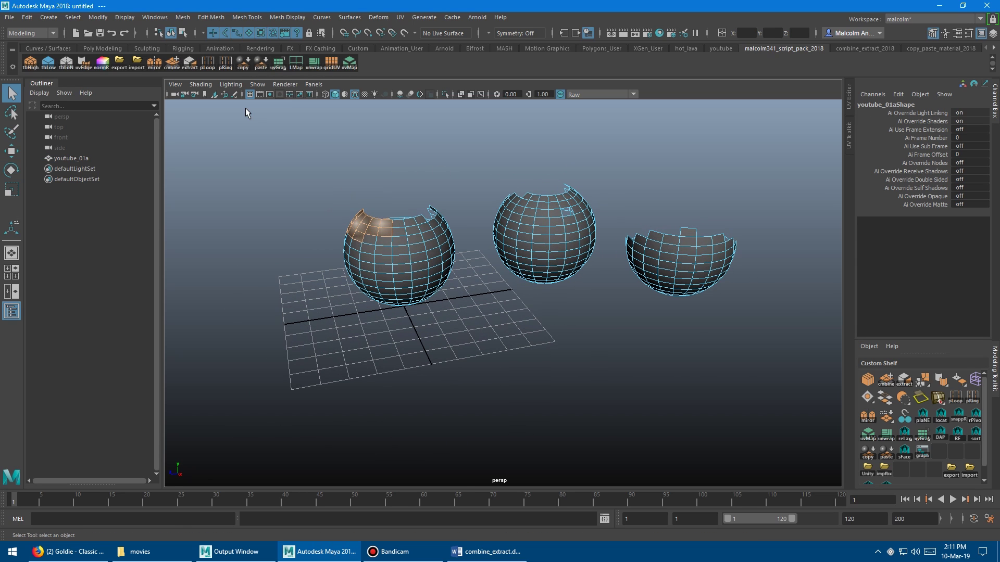
left_click(186, 62)
Try moving the extracted rim patch away from the left sphere, and undo the move.
key("w")
middle_click_drag(376, 151, 347, 152)
key("ctrl+z")
key("ctrl+z")
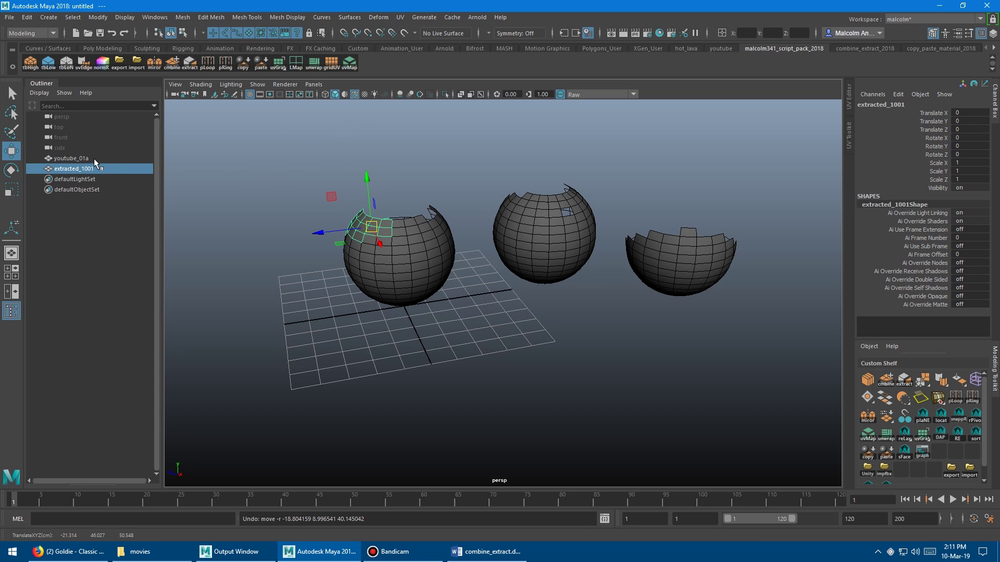
Select the whole youtube_01a object and split its disconnected shells into individual objects with the extract script.
left_click(94, 158)
left_click_drag(324, 179, 380, 253, "alt")
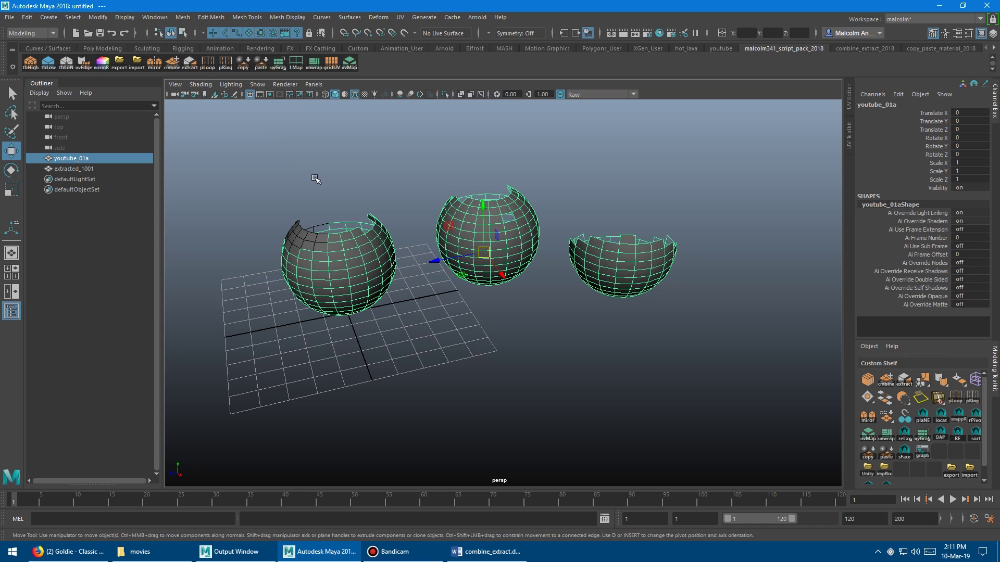
left_click(190, 62)
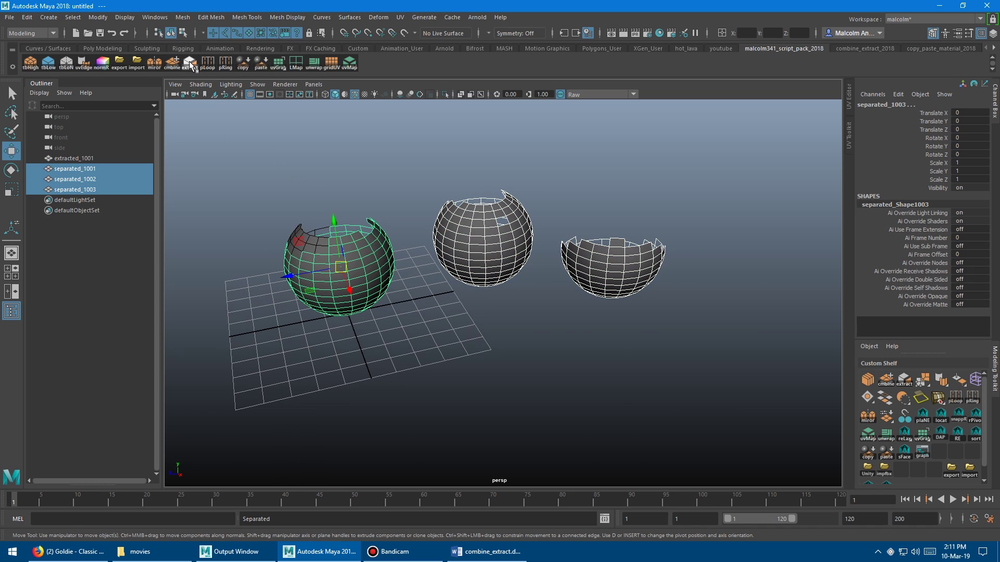
Select separated_1001, separated_1002 and separated_1003 in turn to check each object's mesh and pivot.
left_click(101, 169)
left_click(100, 179)
left_click(100, 191)
left_click(101, 180)
left_click(101, 168)
left_click(99, 179)
left_click(99, 190)
left_click(99, 178)
left_click(101, 168)
left_click(99, 180)
left_click(99, 190)
left_click(100, 179)
left_click(100, 170)
left_click(100, 179)
left_click(99, 190)
left_click(99, 180)
left_click(101, 169)
Bring up the default mesh commands to look at Separate, and close them without running anything.
left_click_drag(366, 173, 442, 156, "alt")
right_click(398, 171, "shift")
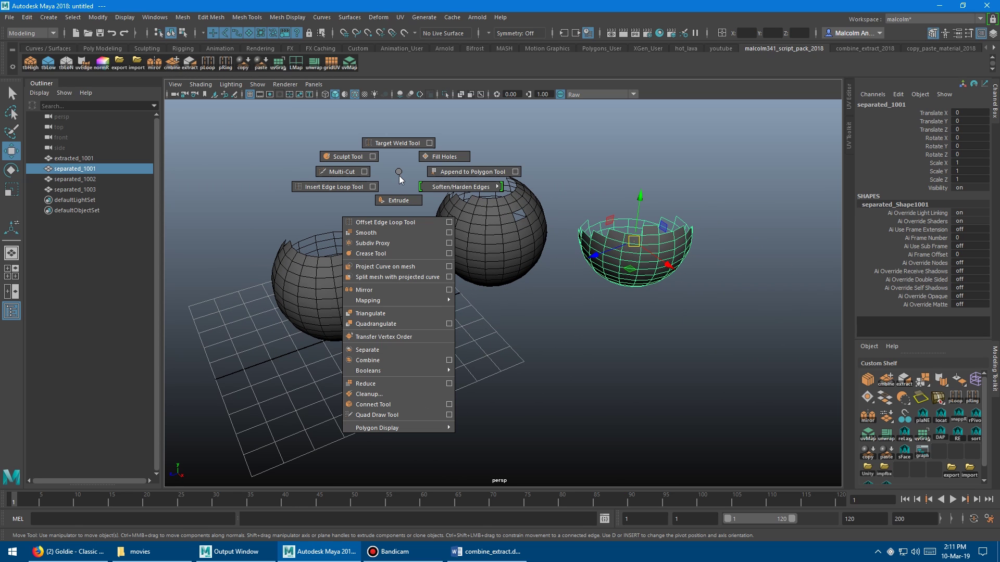
left_click(243, 369)
Select separated_1003, separated_1002, separated_1001 and lastly extracted_1001, and merge them with the combine script.
left_click_drag(395, 324, 329, 208, "alt")
scroll(439, 266, "up", 3)
left_click(368, 256)
left_click_drag(437, 267, 416, 274, "alt")
key("q")
left_click(85, 178, "ctrl")
left_click(80, 168, "ctrl")
left_click(77, 159, "ctrl")
left_click_drag(310, 193, 346, 168, "alt")
key("w")
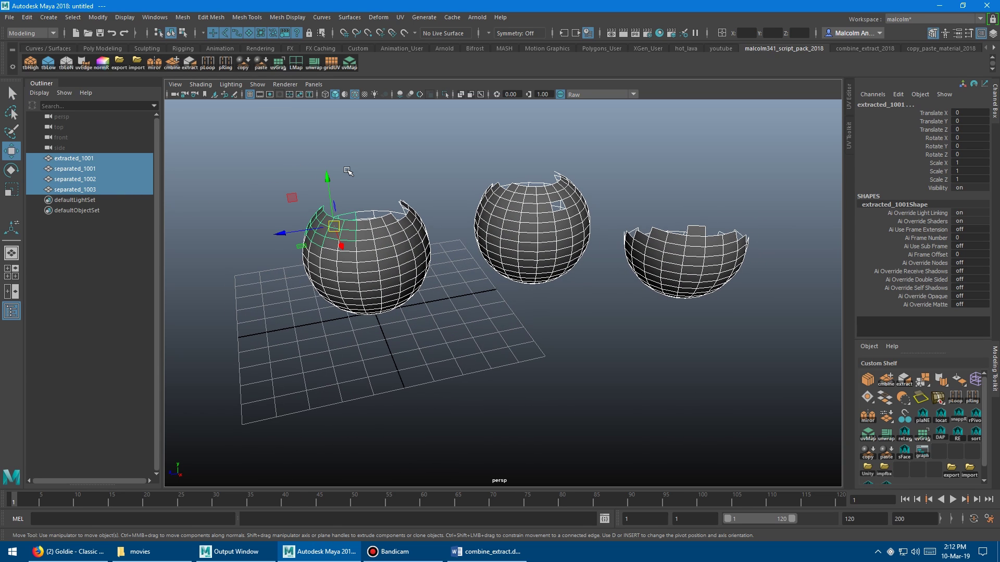
left_click(173, 62)
Split the combined extracted_1001 mesh back into individual objects with the extract script, and clear the selection.
left_click_drag(372, 179, 414, 174, "alt")
middle_click_drag(449, 173, 417, 180, "alt")
right_click_drag(417, 181, 383, 175, "alt")
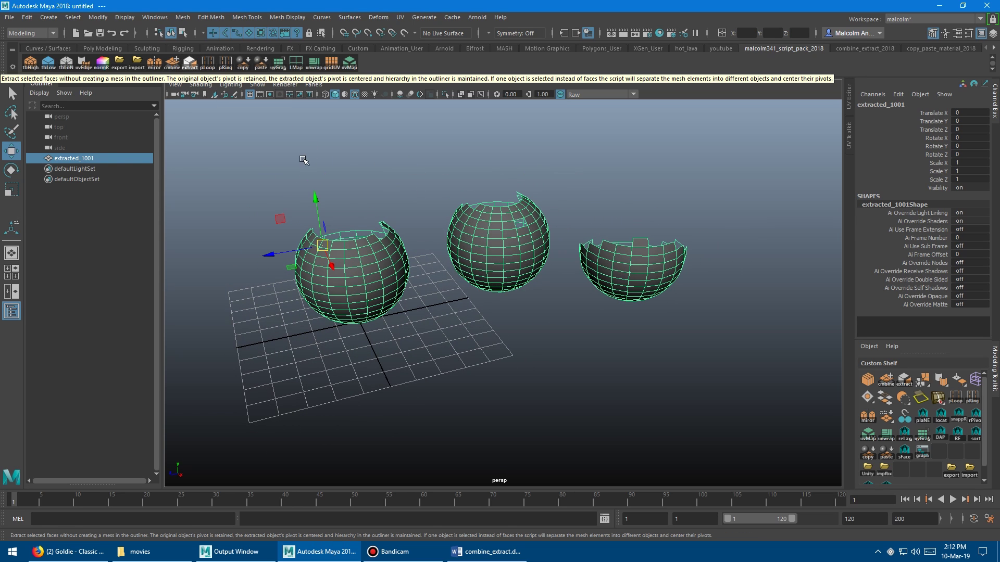
left_click(189, 66)
left_click(377, 198)
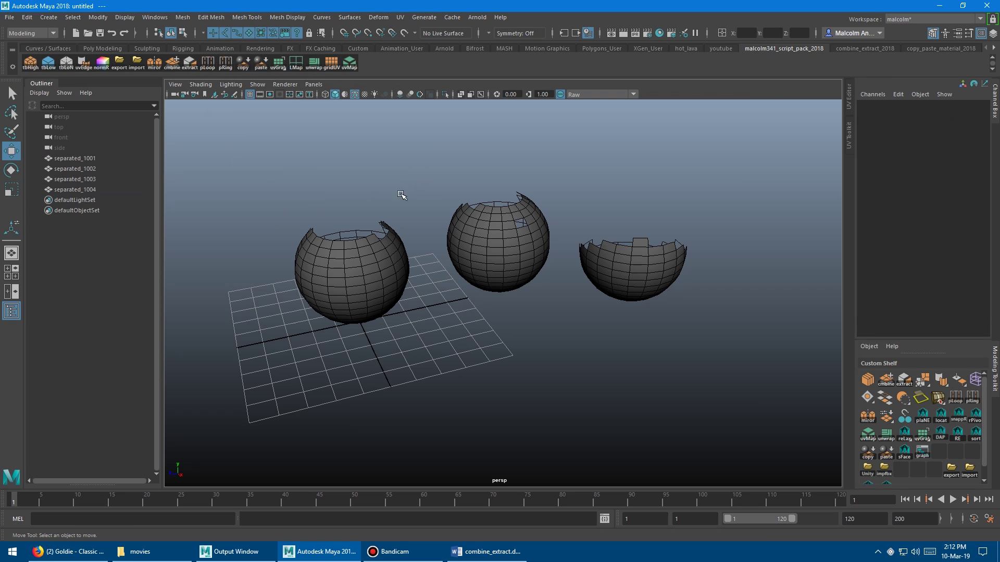
Select the faces on the upper-right part of the left sphere and separate them with the extract script.
left_click(335, 269)
right_click_drag(425, 166, 427, 183)
left_click_drag(417, 163, 344, 285)
left_click(189, 65)
left_click_drag(424, 183, 435, 194, "alt")
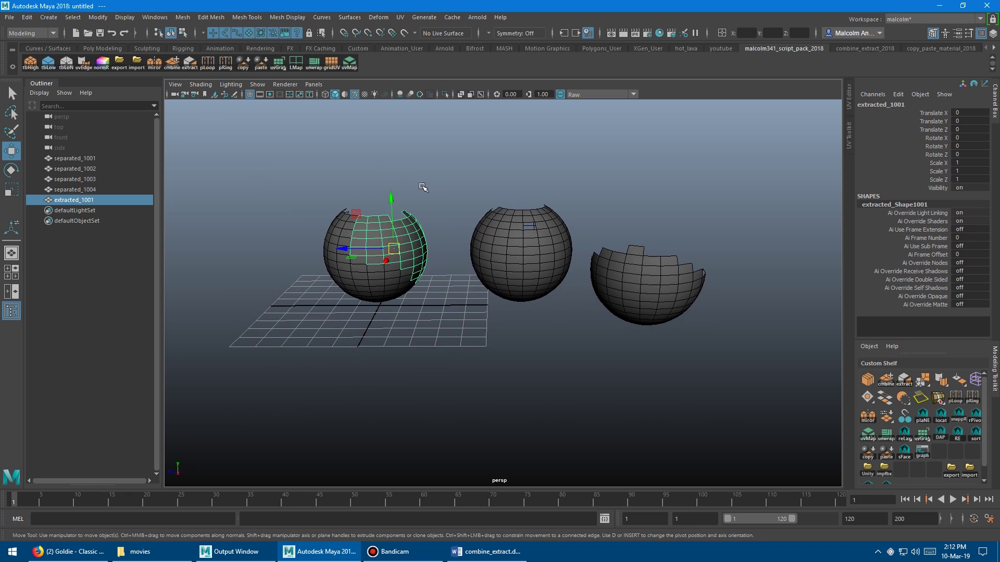
Select the middle sphere separated_1002 and lastly extracted_1001, and merge them with the combine script.
left_click(493, 238)
left_click(404, 237, "shift")
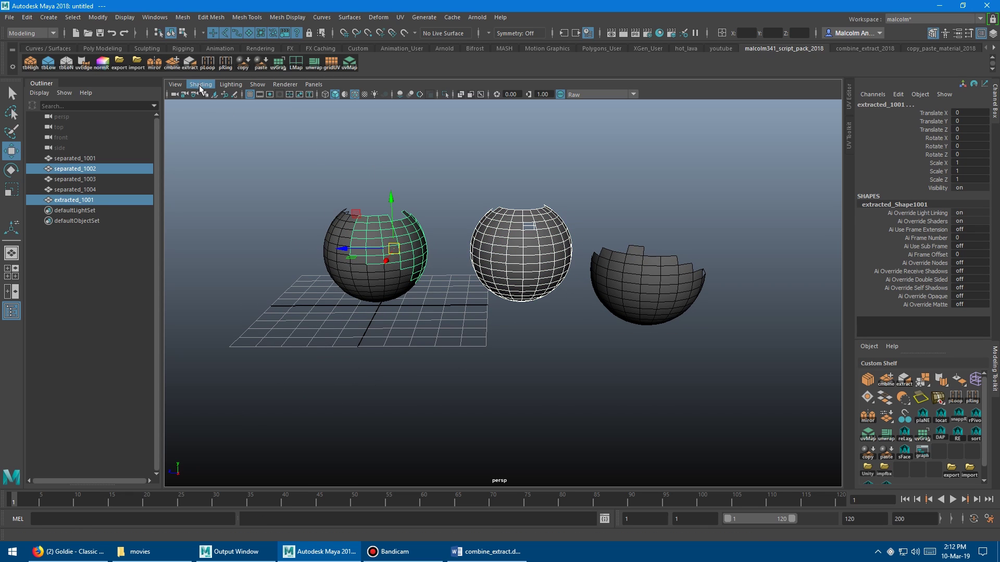
left_click(172, 63)
left_click_drag(228, 111, 335, 187, "alt")
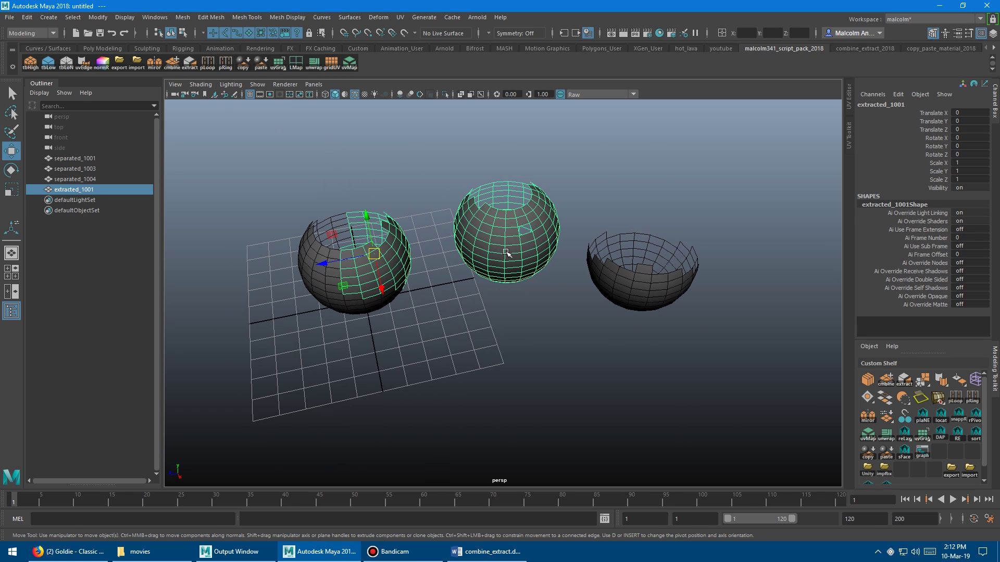
left_click_drag(473, 211, 451, 228, "alt")
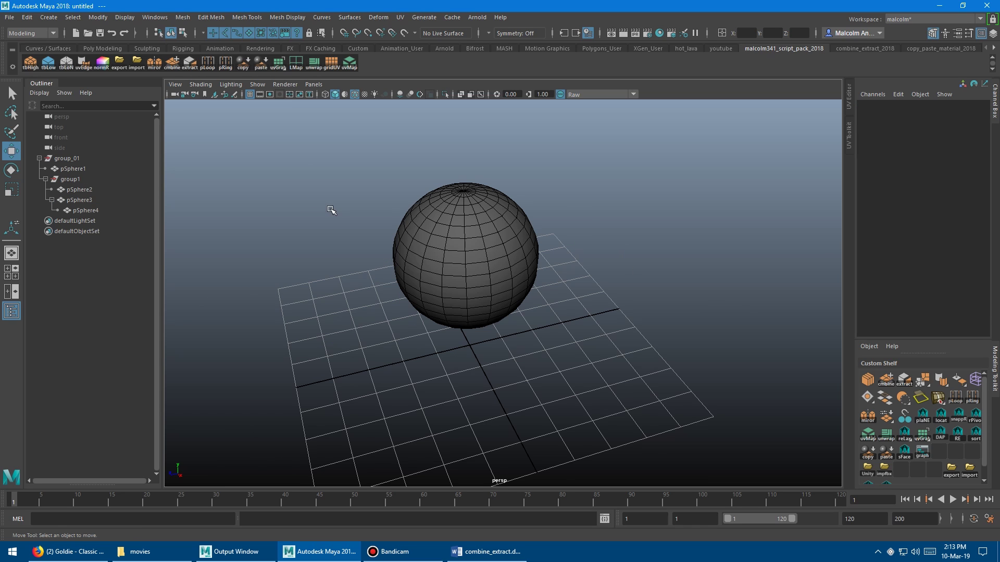
left_click_drag(328, 207, 341, 218, "alt")
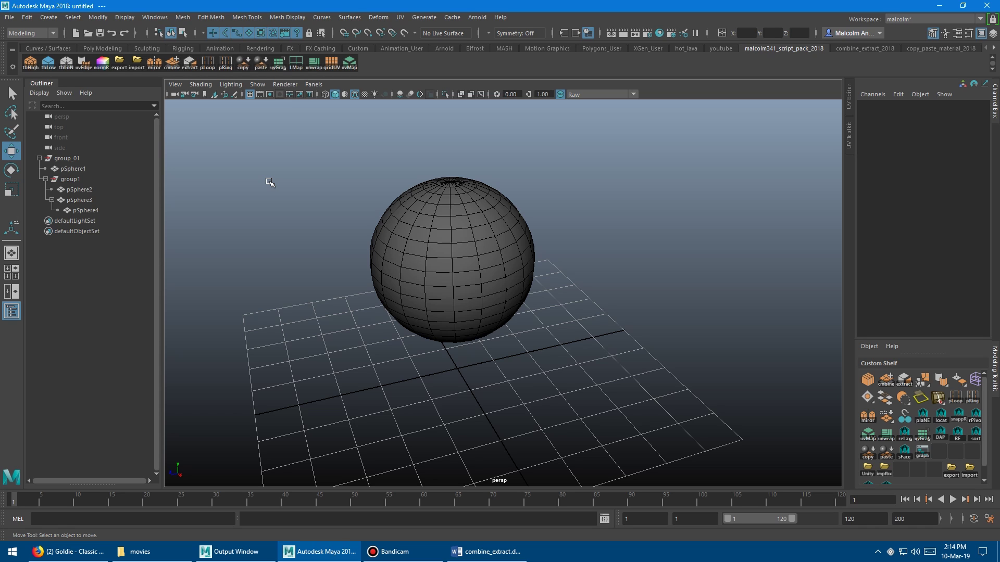
right_click_drag(274, 183, 344, 195, "alt")
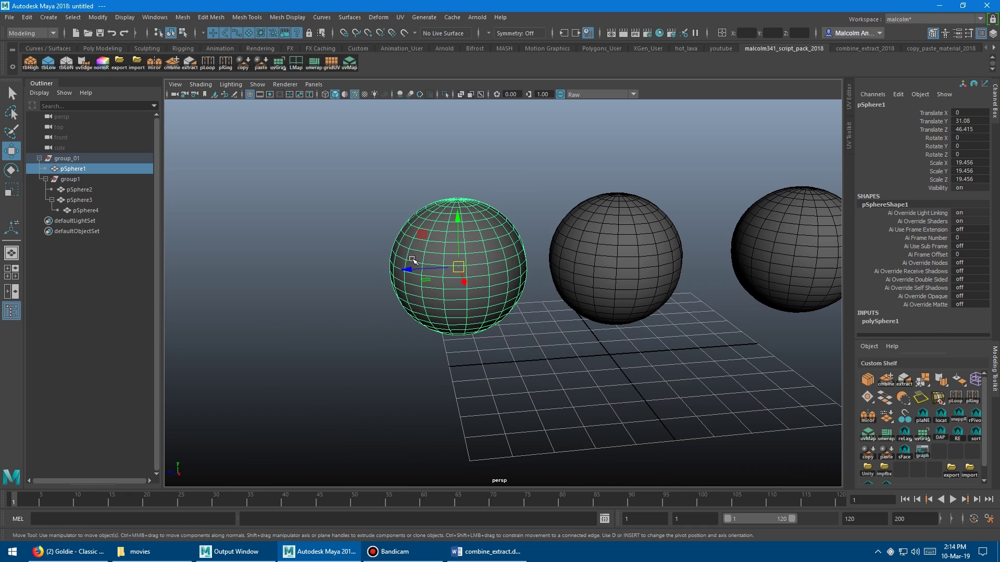
Select the faces on the upper-left part of pSphere1 and separate them with the extract script.
right_click_drag(591, 244, 475, 229, "alt")
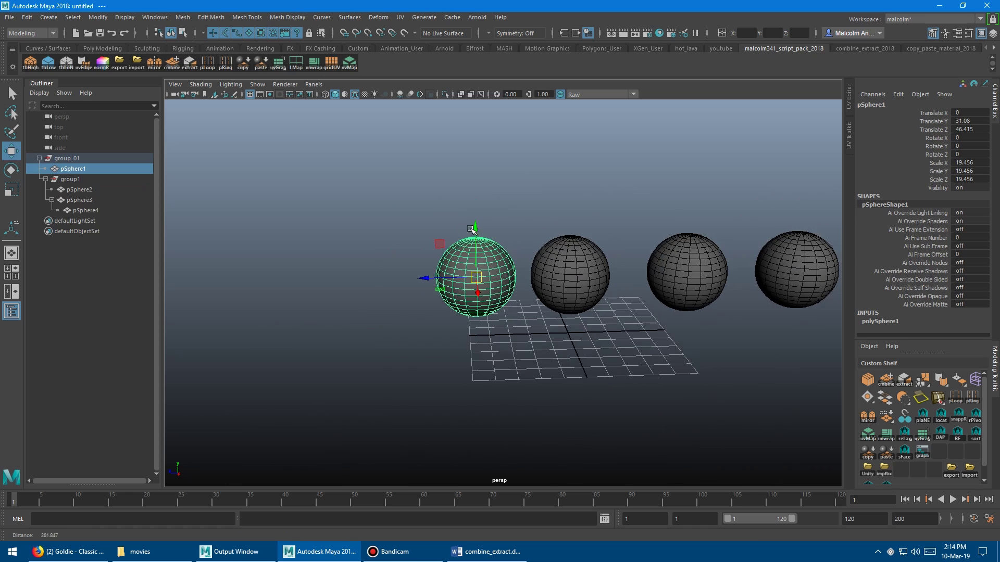
left_click_drag(475, 229, 563, 234, "alt")
right_click_drag(412, 224, 471, 220, "alt")
middle_click_drag(472, 219, 550, 236, "alt")
right_click_drag(550, 236, 581, 239, "alt")
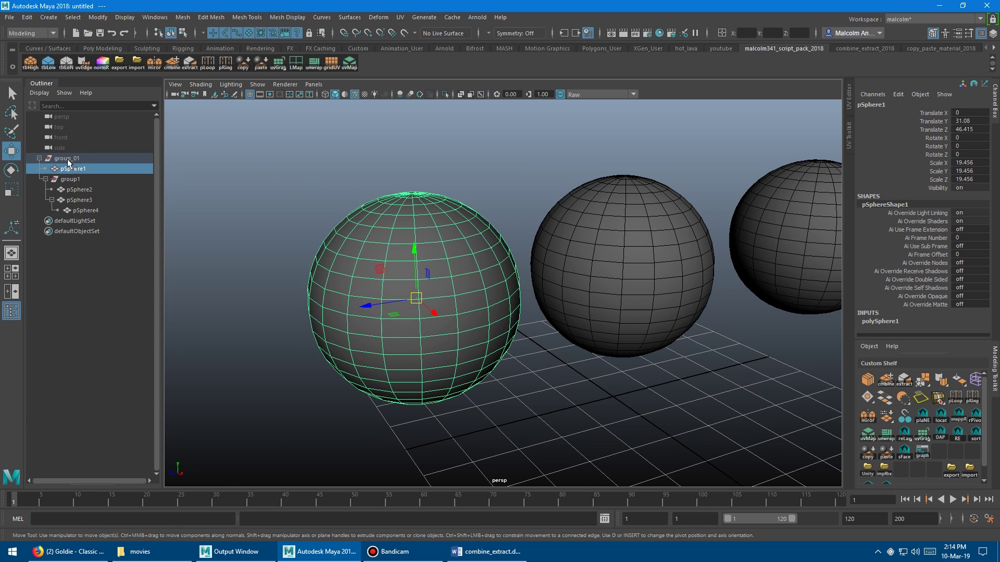
right_click_drag(383, 214, 301, 185)
left_click_drag(300, 185, 396, 244)
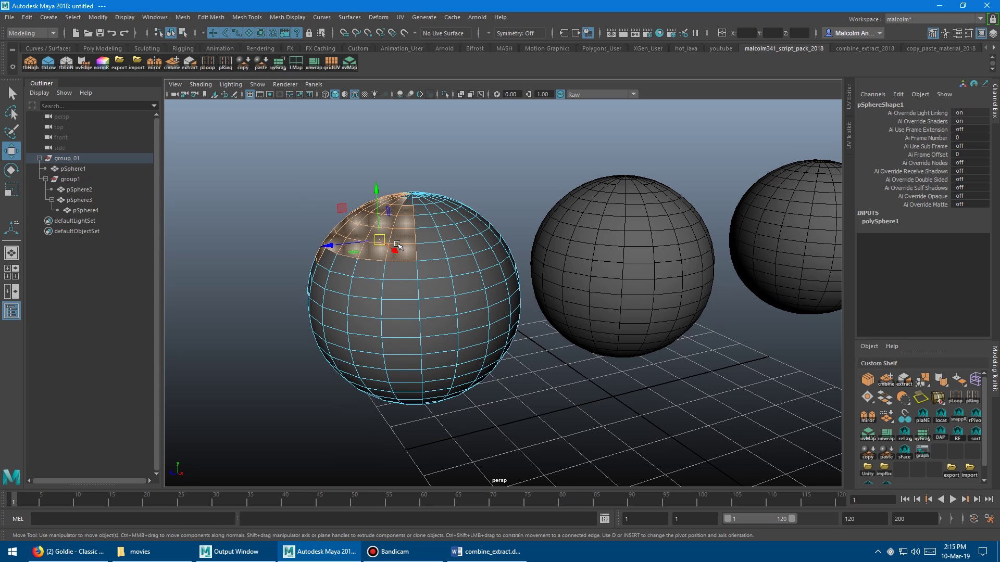
left_click(189, 64)
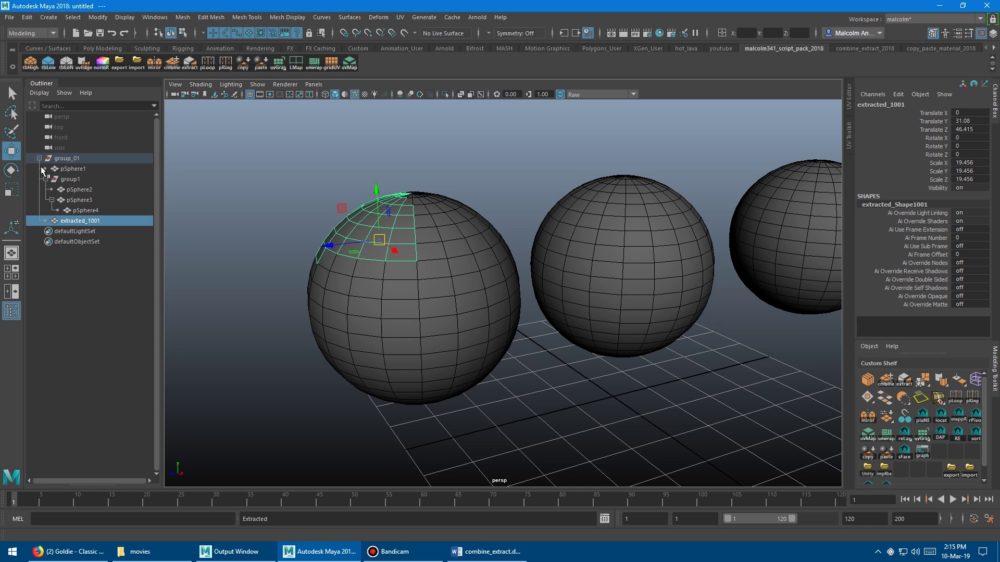
Select pSphere1, move it away from the extracted piece as a test, and undo the move.
scroll(294, 195, "down", 2)
scroll(312, 219, "up", 2)
left_click(361, 269)
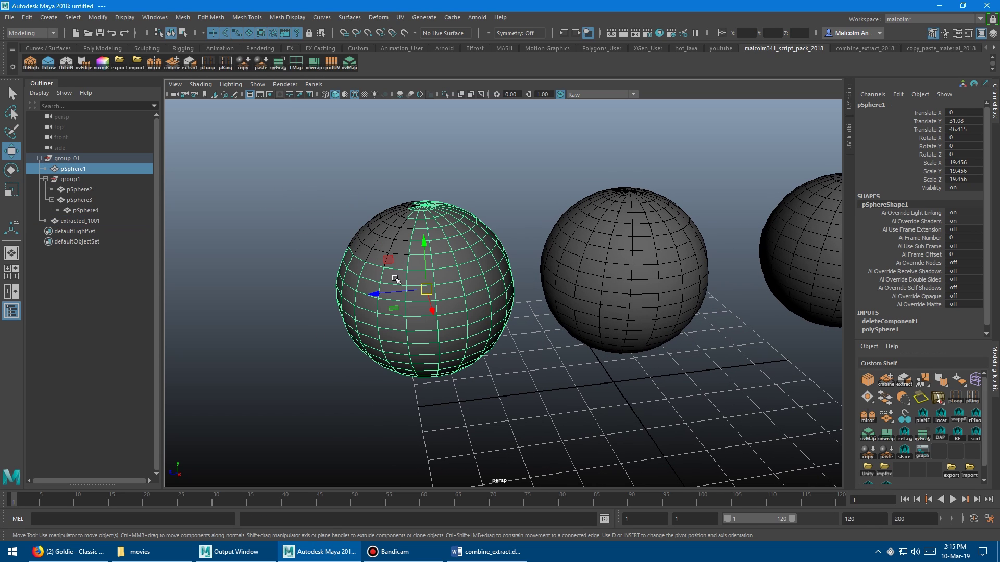
middle_click_drag(355, 271, 298, 253)
key("ctrl+z")
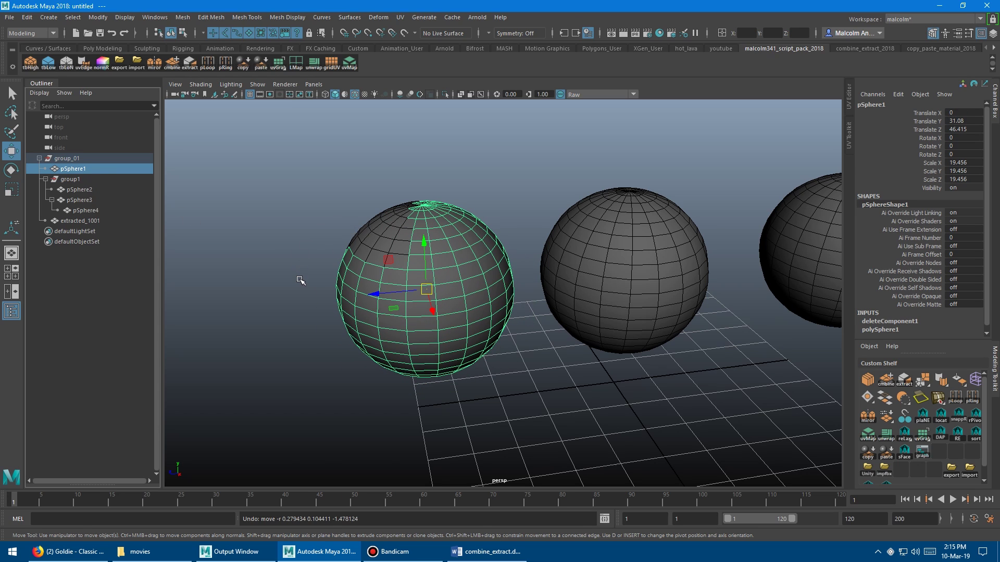
Select extracted_1001 and lastly pSphere1 in group_01, and merge them with the combine script.
left_click(102, 221)
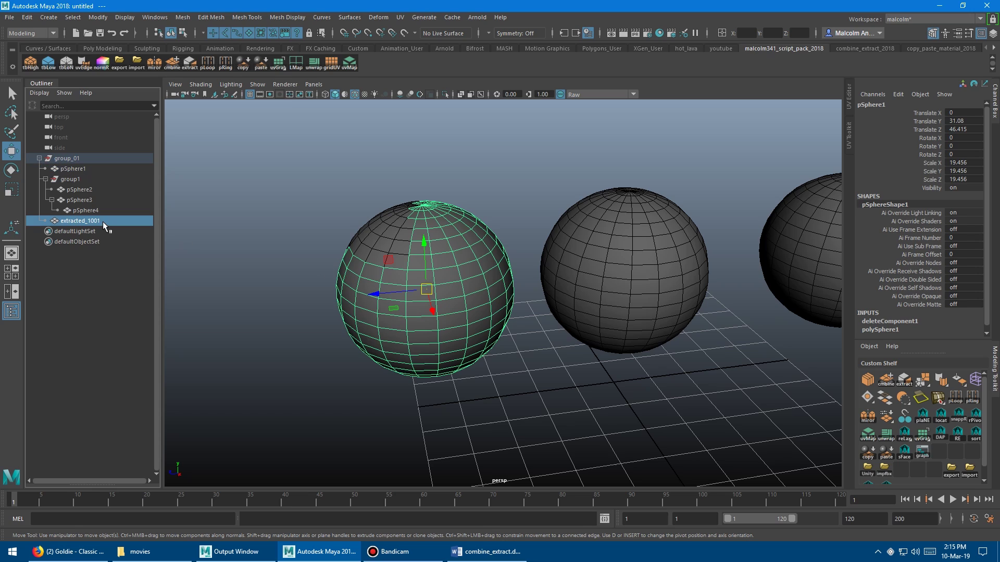
left_click(73, 168, "ctrl")
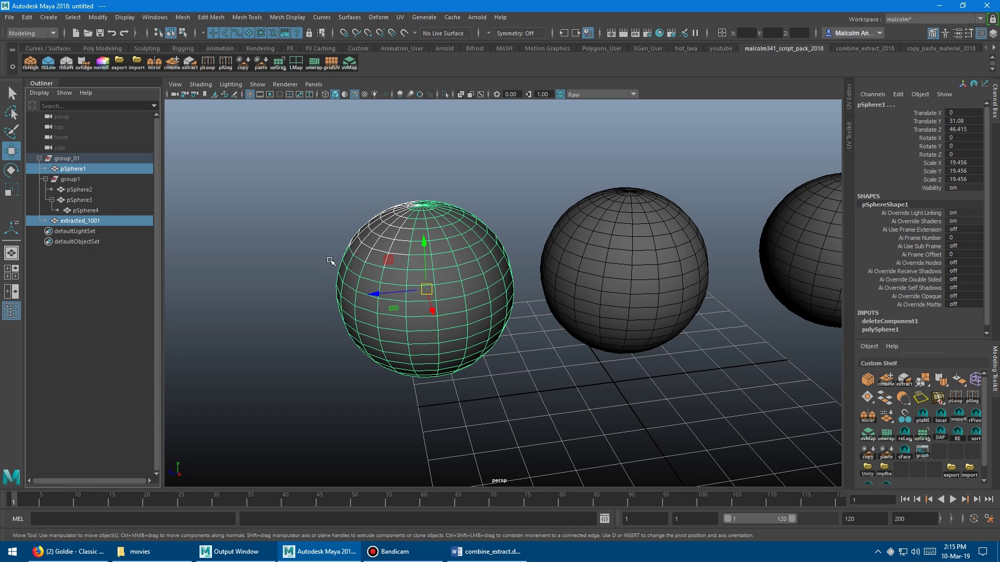
left_click(172, 63)
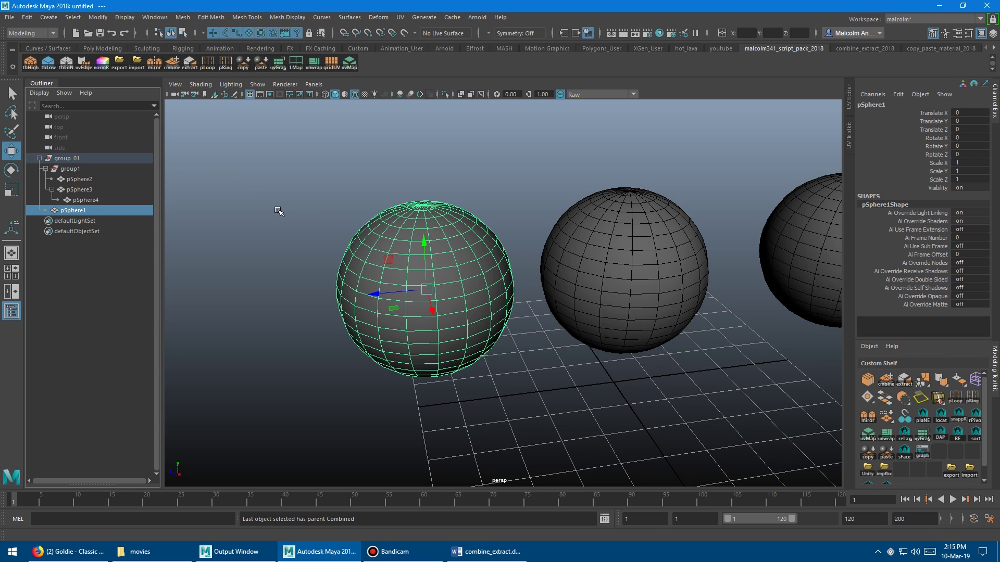
Select the faces on the upper-left part of pSphere2 and separate them with the extract script.
left_click(103, 180)
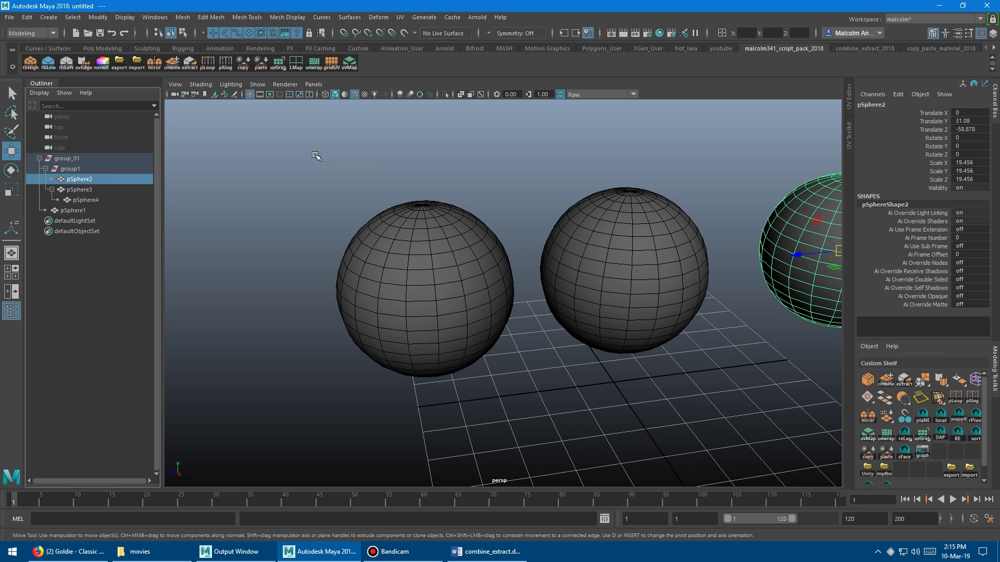
middle_click_drag(572, 177, 328, 193, "alt")
left_click_drag(329, 193, 365, 196, "alt")
right_click_drag(364, 196, 447, 201, "alt")
left_click_drag(447, 201, 330, 193, "alt")
right_click_drag(330, 192, 353, 191, "alt")
key("q")
right_click_drag(413, 192, 414, 221)
left_click_drag(347, 183, 360, 252)
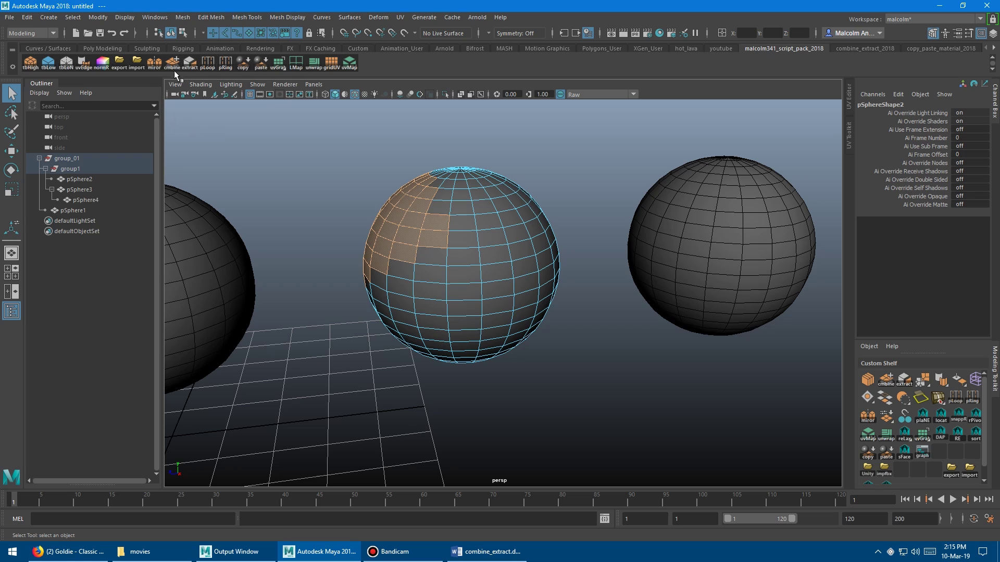
left_click(189, 64)
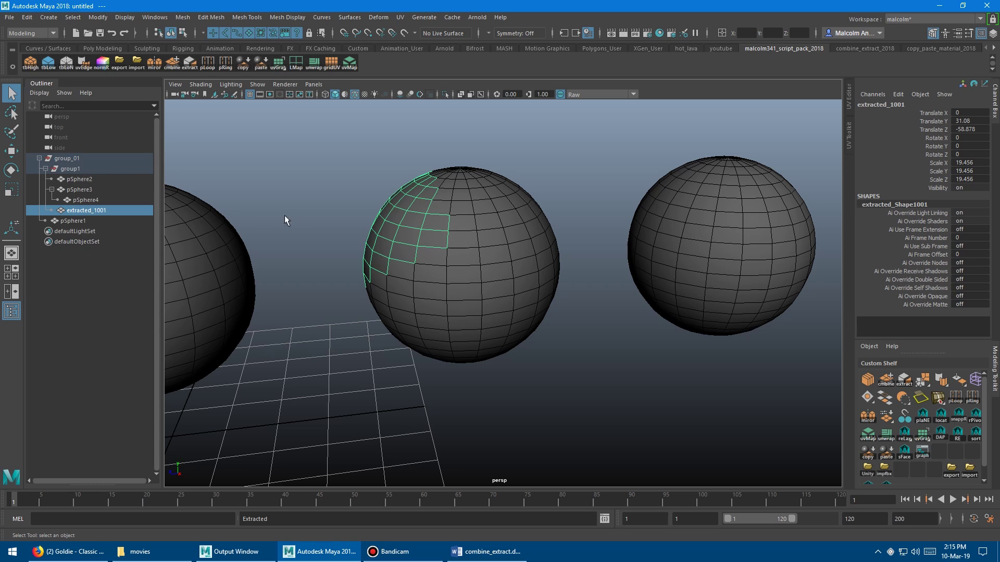
Select extracted_1001 and lastly pSphere2 within group1, and merge them with the combine script.
left_click(468, 215)
left_click(409, 220, "shift")
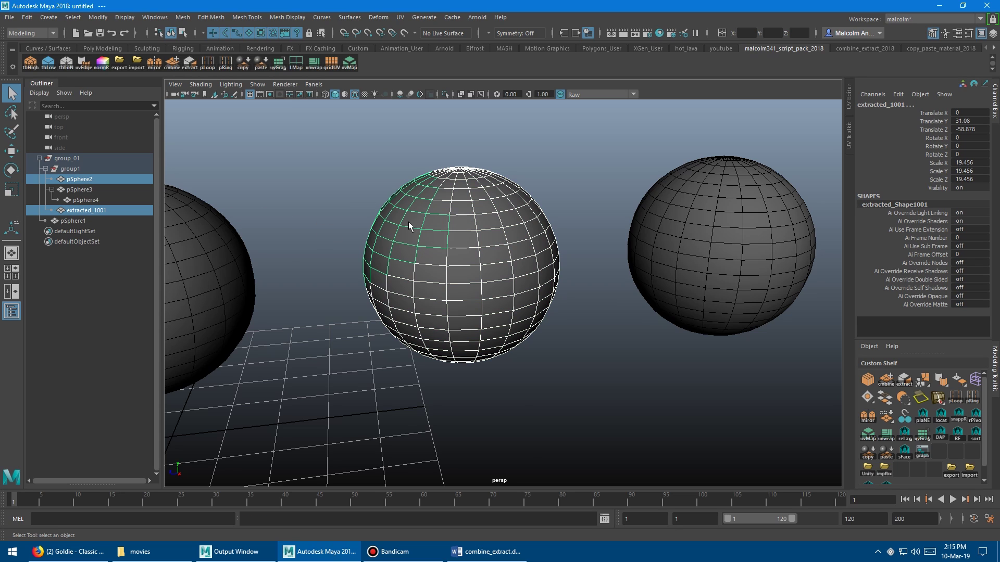
left_click(407, 223)
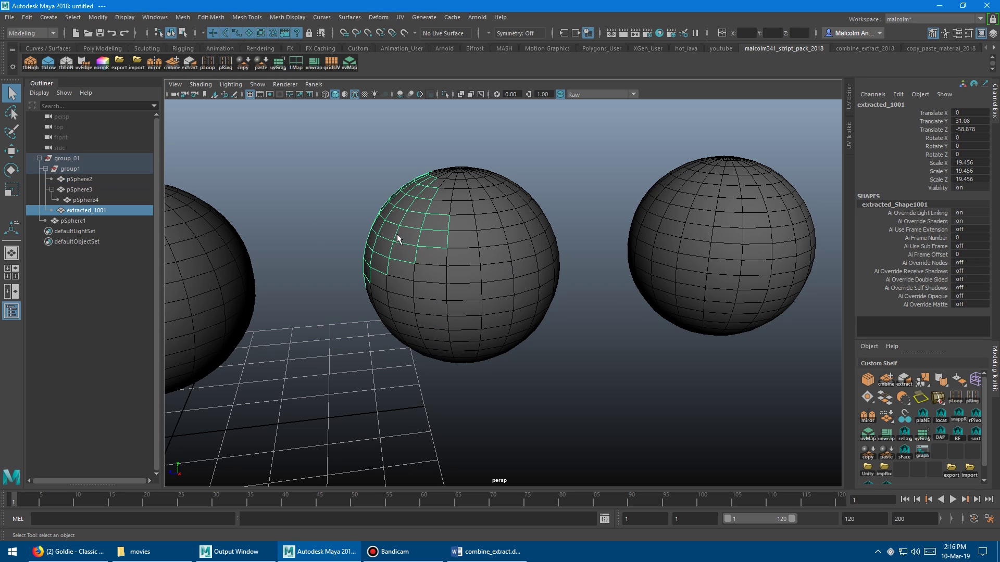
left_click(472, 234, "shift")
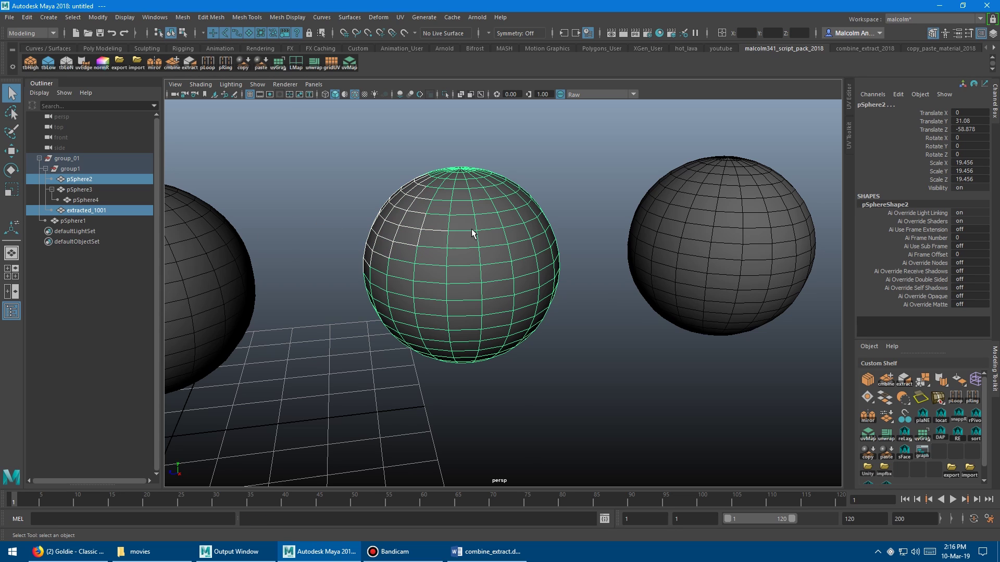
left_click(173, 64)
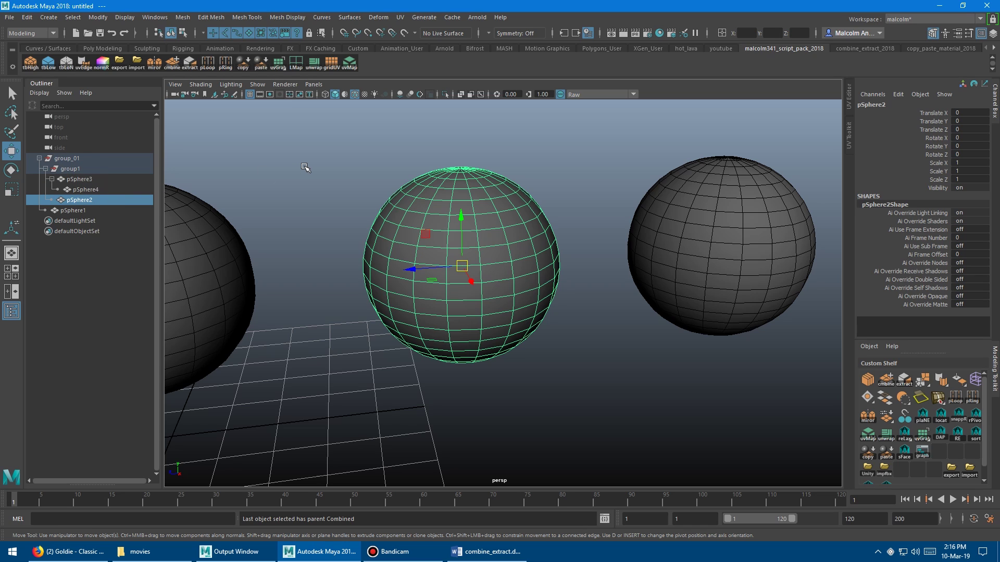
Examine the parent-child relationship between pSphere3 and pSphere4 by selecting each of them.
scroll(365, 166, "down", 4)
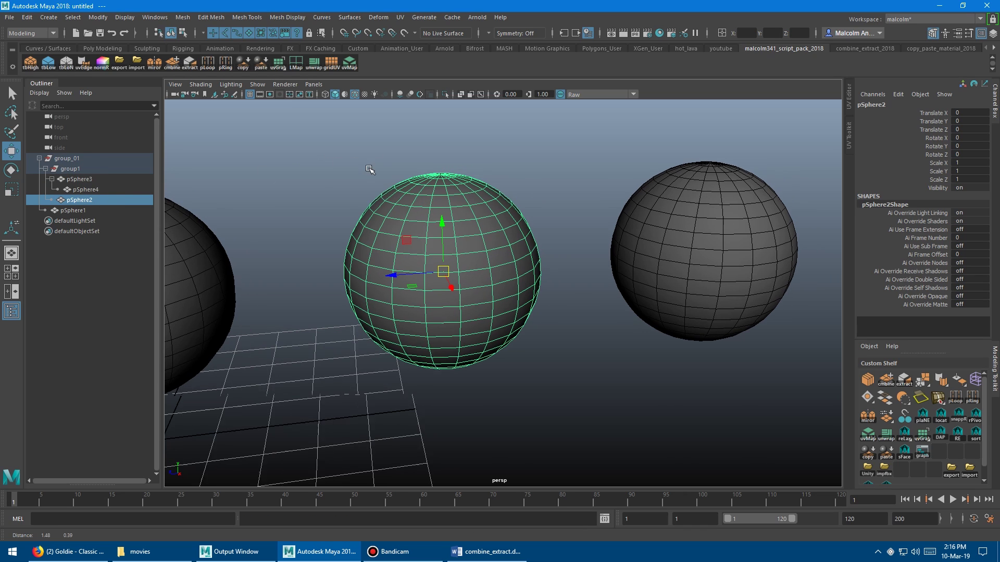
left_click_drag(327, 187, 377, 187, "alt")
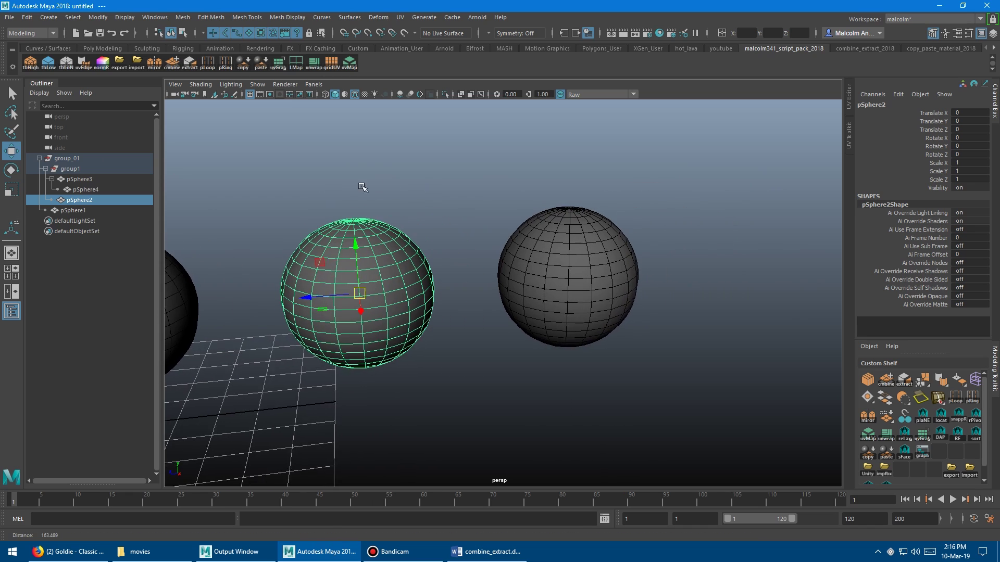
right_click_drag(377, 188, 406, 184, "alt")
left_click_drag(368, 178, 381, 189, "alt")
right_click_drag(381, 188, 400, 180, "alt")
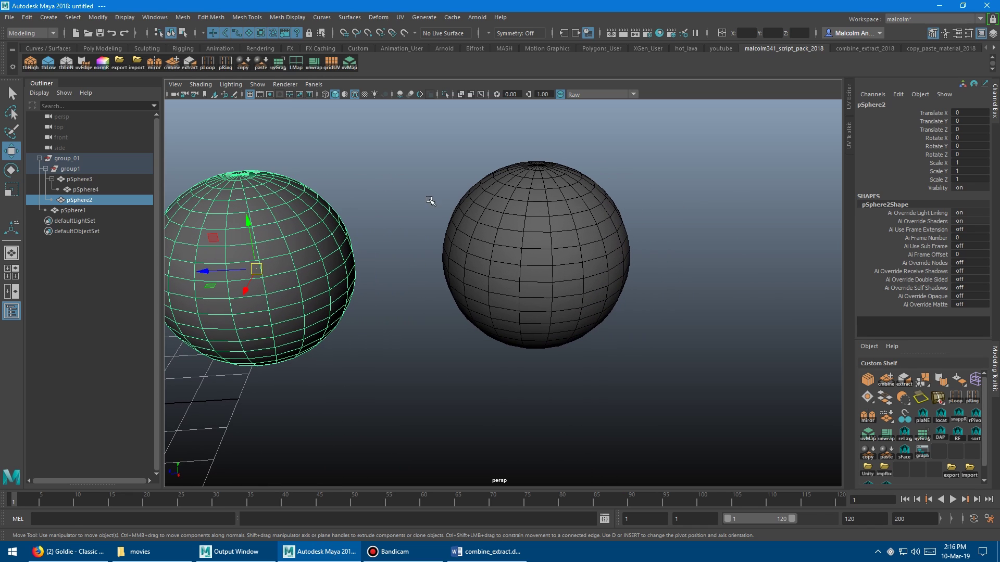
left_click(492, 212)
key("f")
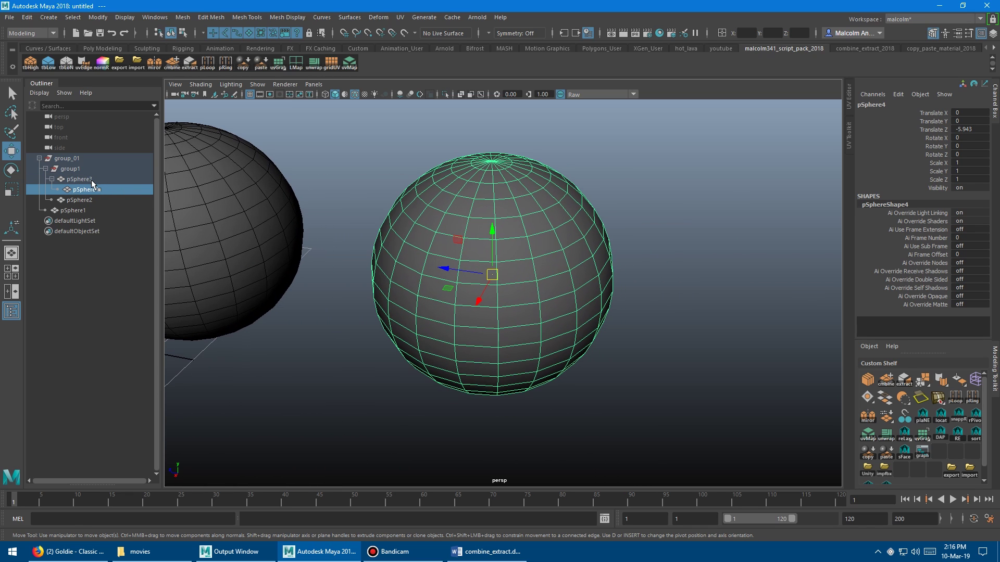
left_click(85, 180)
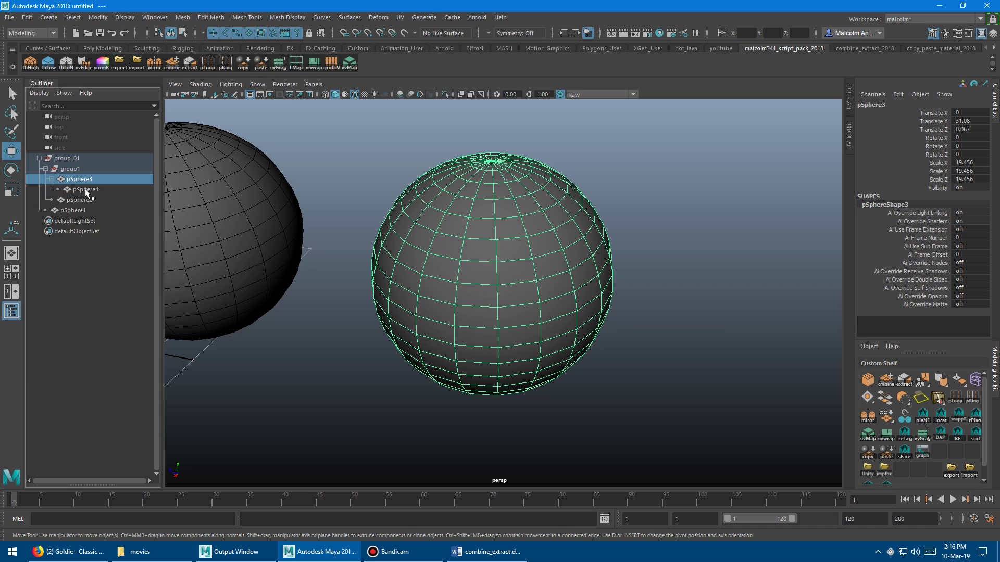
left_click(85, 190)
left_click(84, 180)
left_click(86, 190)
Select the faces on the left part of pSphere4, plus one adjacent row section, and separate them with the extract script.
left_click_drag(452, 231, 456, 213, "alt")
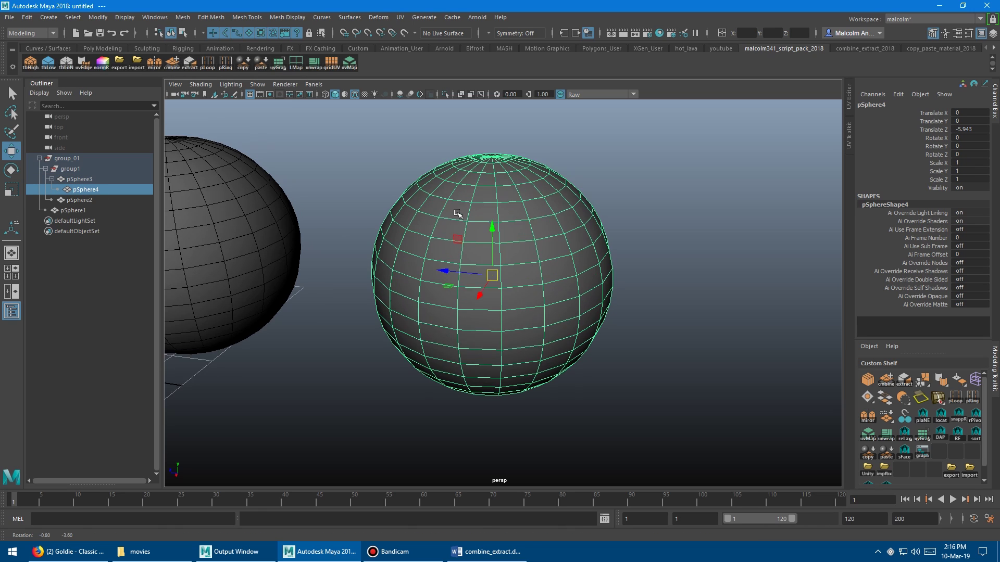
right_click_drag(457, 214, 397, 214, "alt")
right_click_drag(360, 162, 363, 197)
left_click_drag(374, 189, 432, 295)
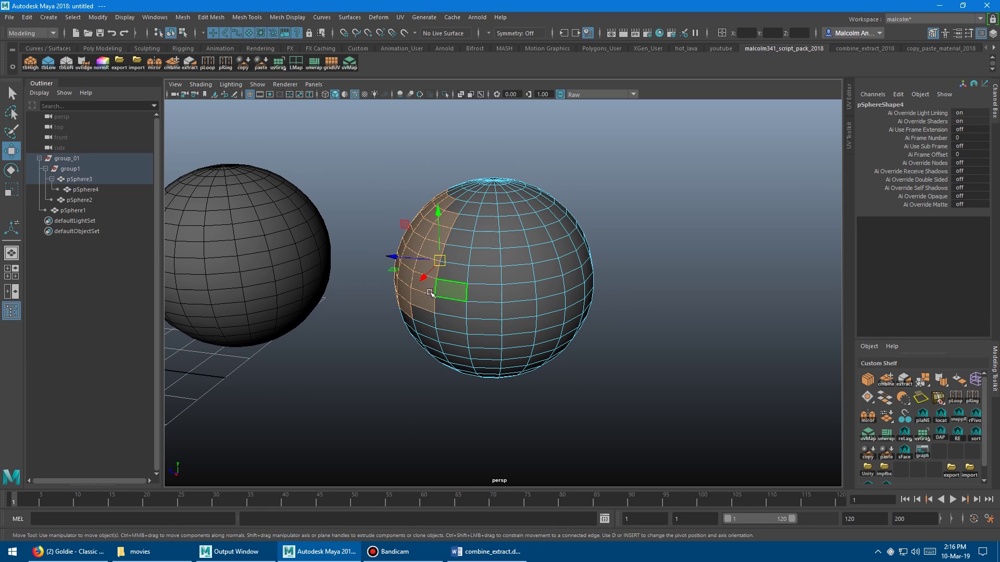
double_click(425, 289, "shift")
left_click_drag(347, 216, 366, 214, "alt")
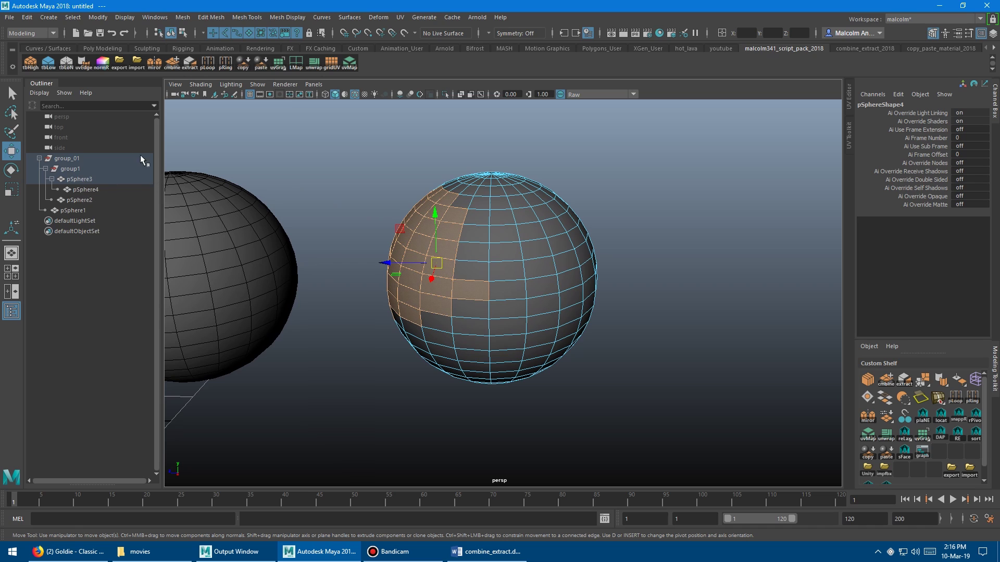
left_click(190, 62)
Select the parent pSphere3, move it with its children as a hierarchy test, and undo the move.
left_click(84, 191)
left_click(85, 201)
left_click(85, 191)
left_click(79, 179)
key("f")
middle_click_drag(393, 181, 410, 167)
key("ctrl+z")
Select extracted_1001 and lastly pSphere4 under pSphere3, and merge them with the combine script.
left_click(86, 190)
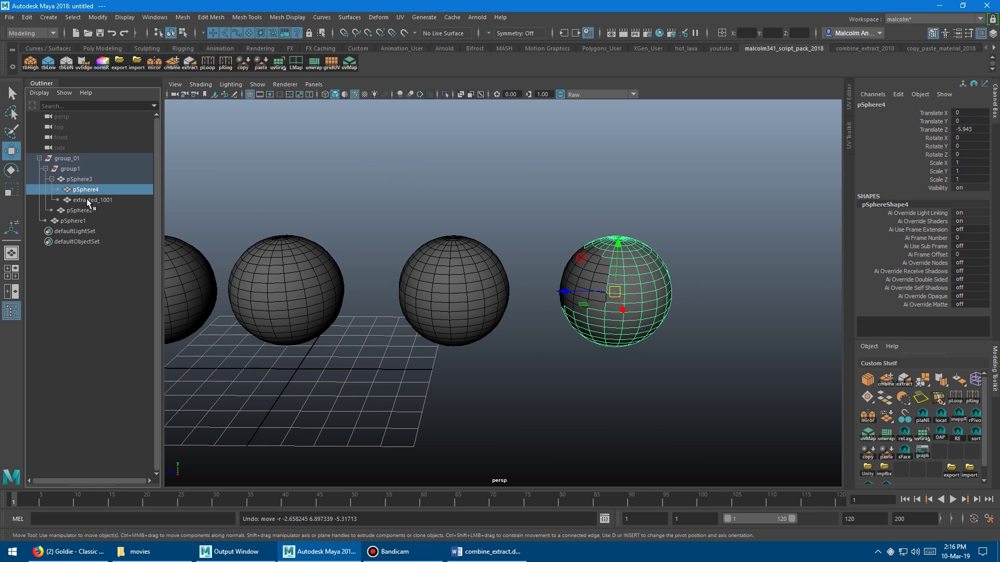
left_click(86, 200)
left_click(87, 190)
left_click(86, 200)
left_click(87, 190, "ctrl")
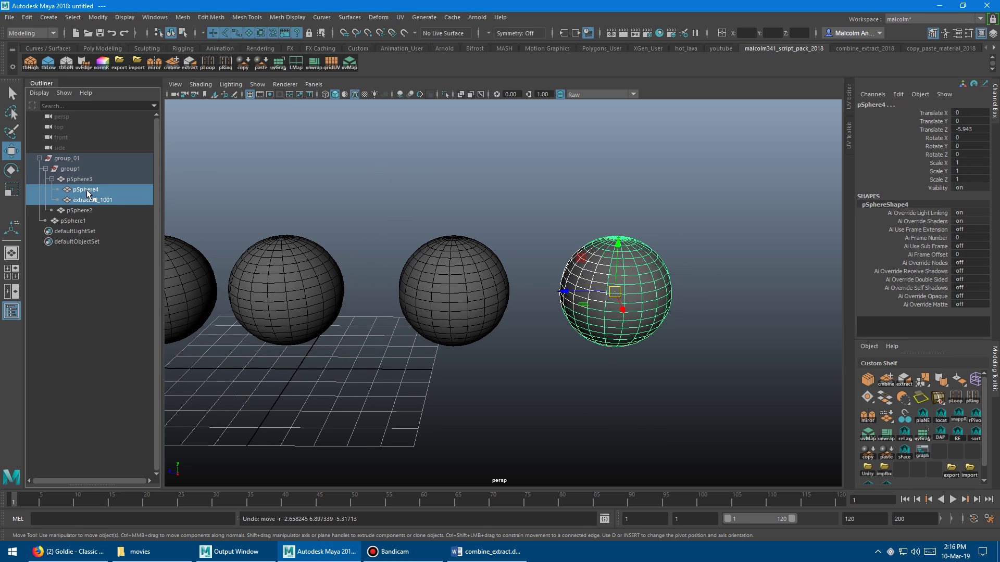
left_click(172, 67)
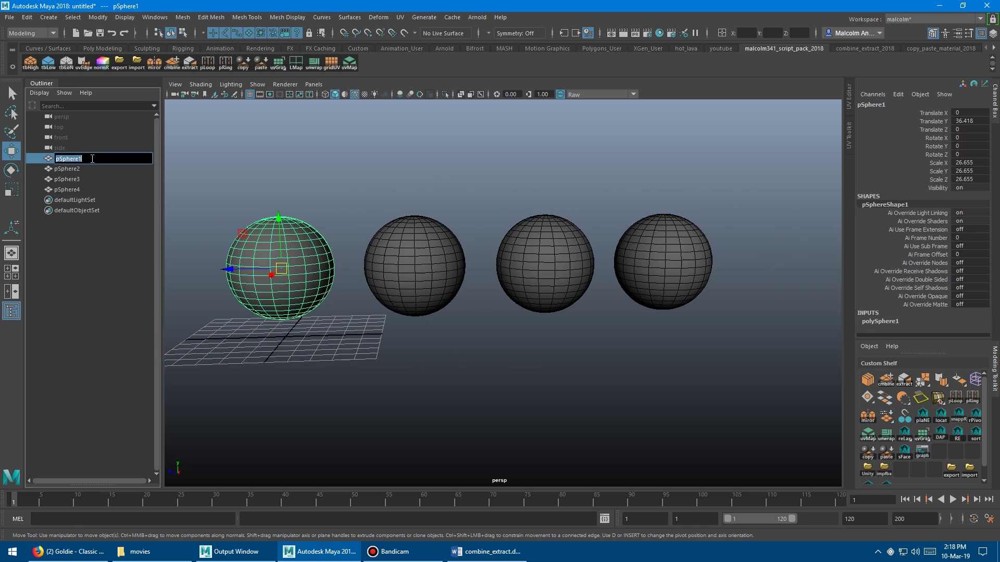
Rename pSphere1 to youtube_01 and extend the selection through pSphere4.
type("youtube_01")
key("Return")
left_click(67, 190, "shift")
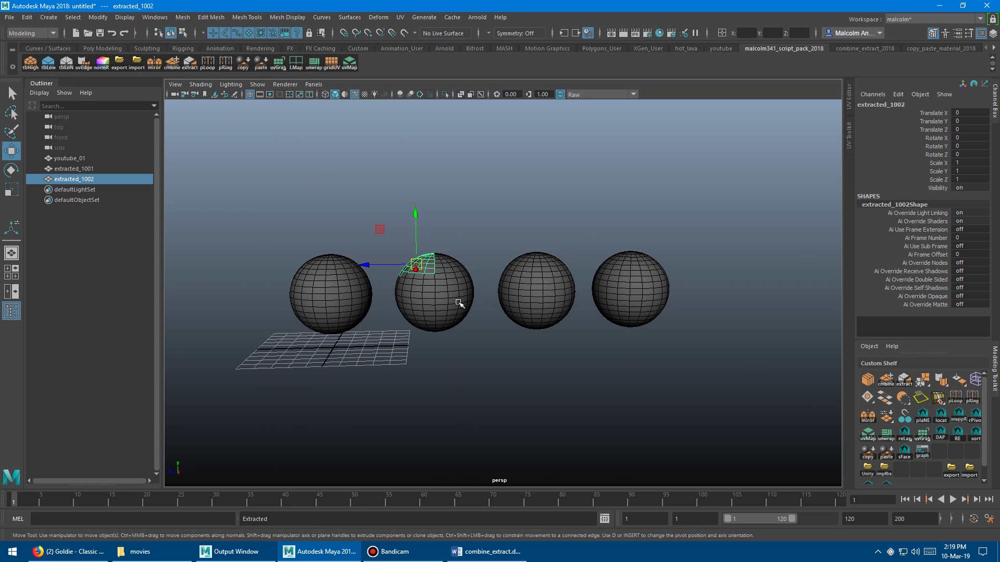
Split extracted_1003, which spans the three right-hand spheres, into individual objects with the extract script, and clear the selection.
left_click(548, 289)
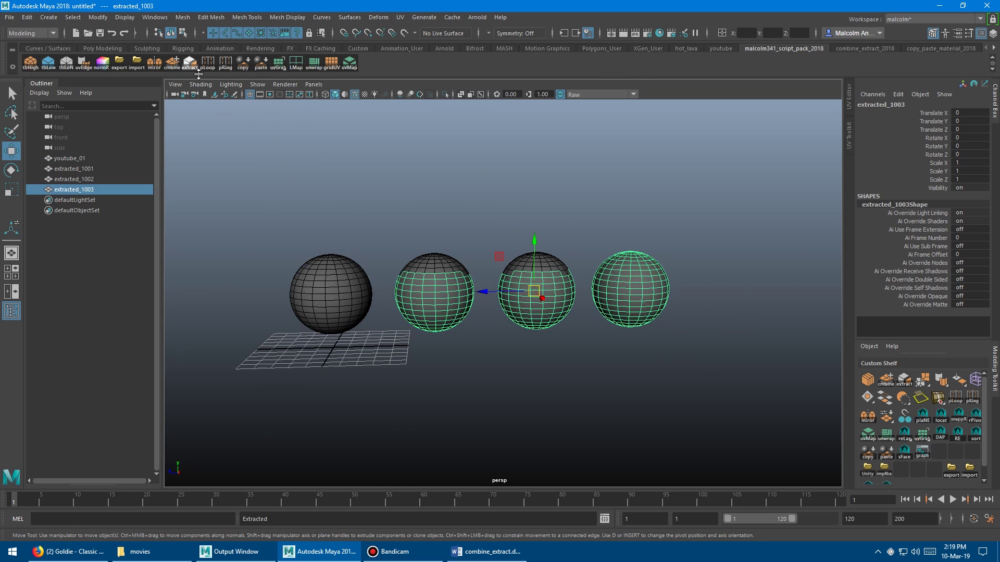
left_click(179, 61)
left_click(428, 302)
left_click(537, 302)
left_click(678, 307)
Select the three right-hand spheres' lower pieces and lastly the second sphere's upper-left cap, and merge them with the combine script.
left_click(643, 304, "shift")
left_click(542, 300, "shift")
left_click(430, 299, "shift")
left_click(418, 266, "shift")
right_click_drag(418, 266, 454, 338, "alt")
left_click(172, 62)
Select one face on each of the three right-hand spheres and separate them with the extract script.
left_click(439, 290)
left_click(577, 288, "shift")
left_click(711, 288, "shift")
right_click_drag(677, 302, 718, 307, "alt")
left_click(189, 63)
Select the first sphere and the mesh beside it, and merge them with the combine script.
left_click_drag(406, 334, 442, 334, "alt")
left_click(350, 287)
left_click(172, 63)
left_click(514, 283)
left_click(348, 285)
left_click(377, 299)
left_click(525, 282, "shift")
left_click(172, 63)
Split the merged mesh into individual separated objects with the extract script, and move several pieces apart.
left_click_drag(337, 167, 396, 177, "alt")
left_click(172, 63)
left_click_drag(422, 251, 359, 221)
left_click(461, 251)
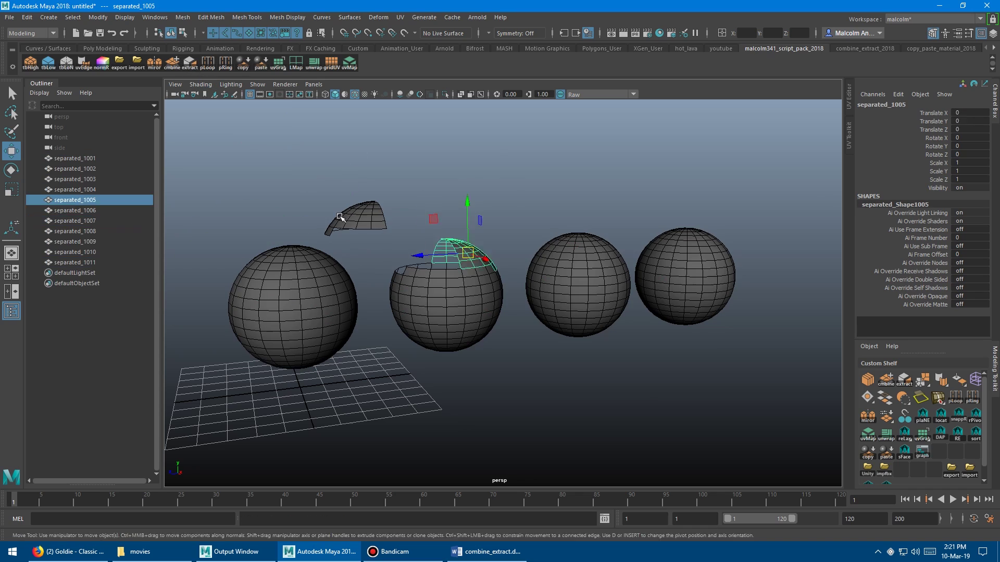
left_click_drag(466, 252, 499, 202)
left_click_drag(701, 276, 765, 300)
middle_click_drag(521, 224, 531, 207, "alt")
left_click(323, 276)
left_click_drag(249, 293, 234, 293)
Rename separated_1011 to youtube_01.
double_click(110, 263)
type("youtube_01")
key("Return")
Move a piece of the leftmost sphere upward and select every mesh from separated_1001 through lastly youtube_01.
left_click(90, 158)
left_click(89, 253, "shift")
left_click(299, 273)
left_click_drag(287, 238, 279, 113)
left_click(95, 159)
left_click(90, 262, "shift")
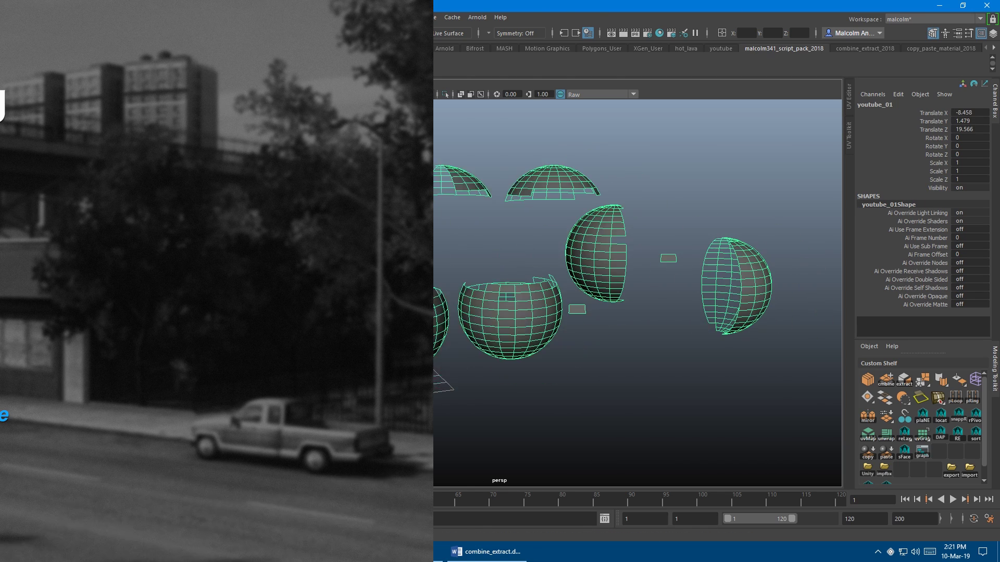